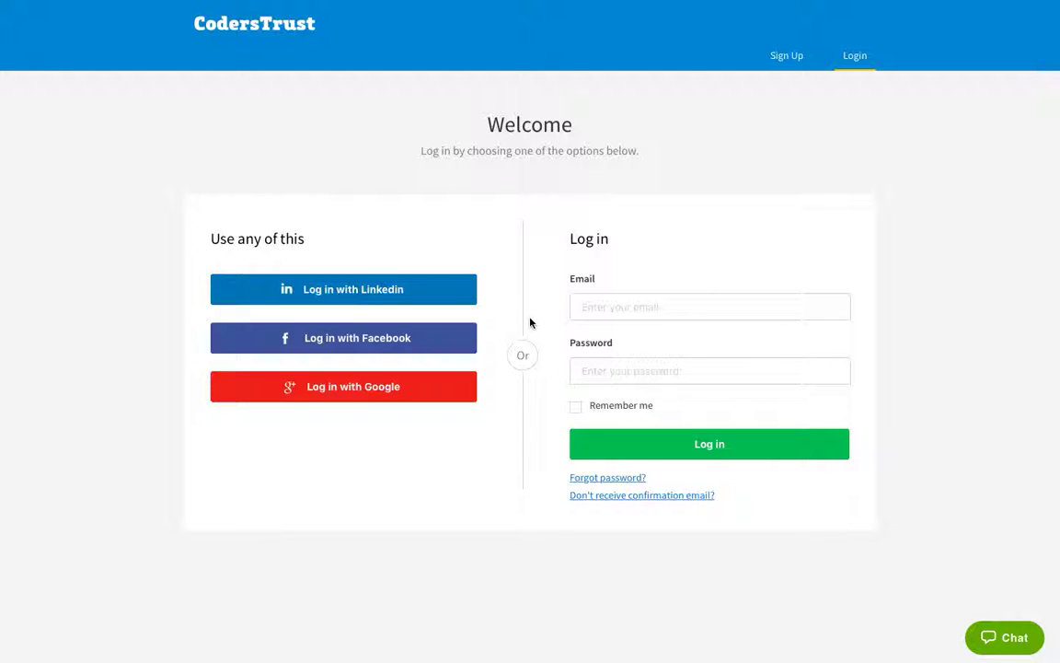
Step: Fill the login form with the saved email and password autofill entry, and tick Remember me
mouse_move(497, 3)
left_click(593, 31)
left_click(621, 304)
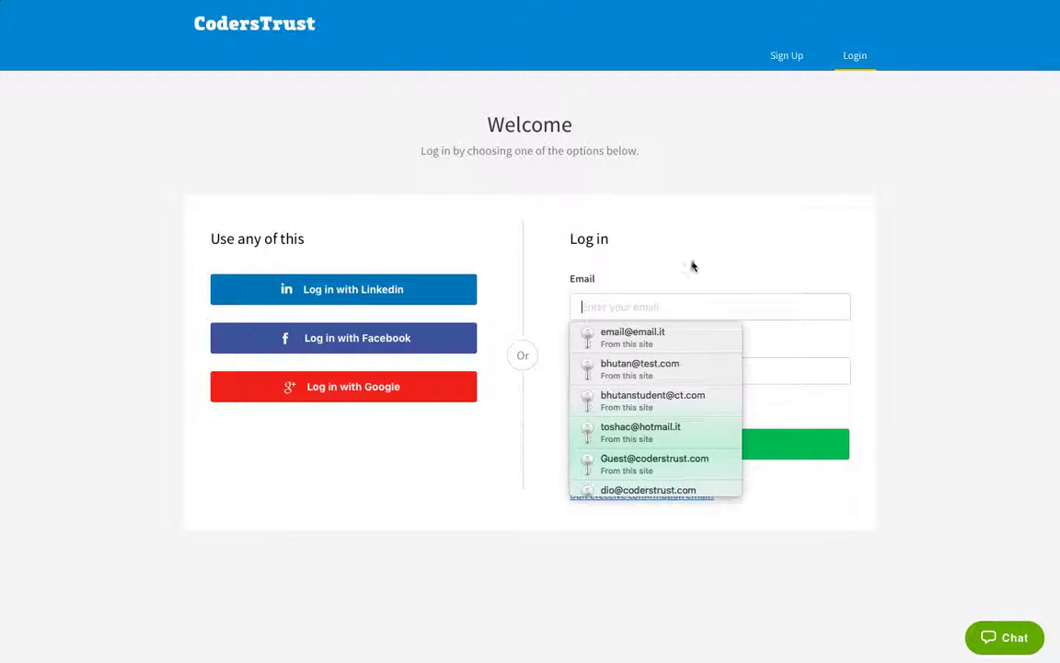
left_click(646, 340)
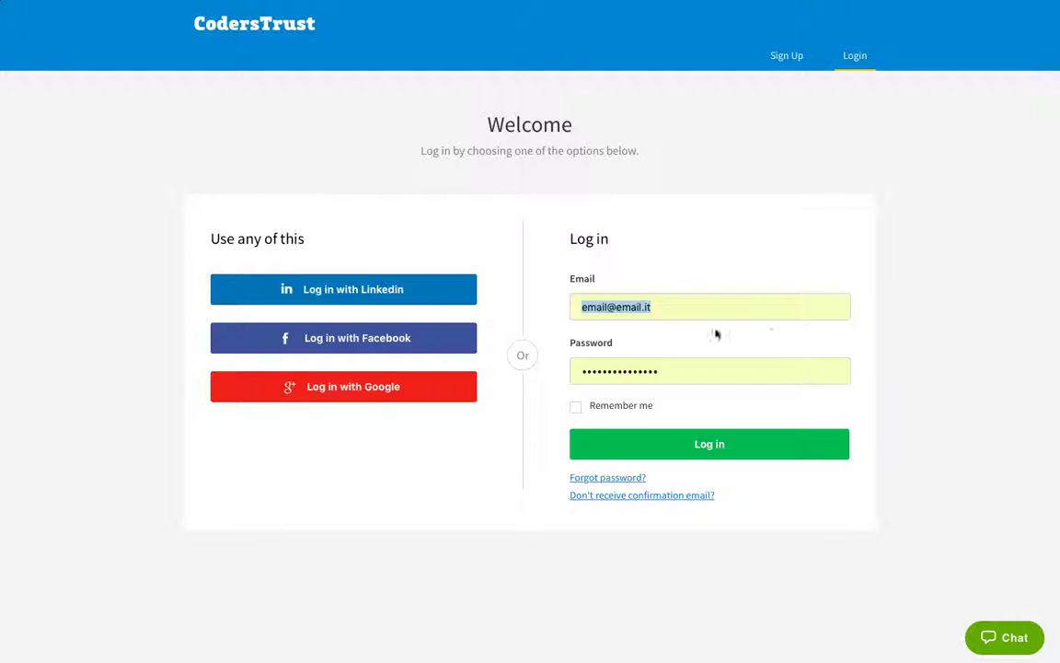
left_click(577, 407)
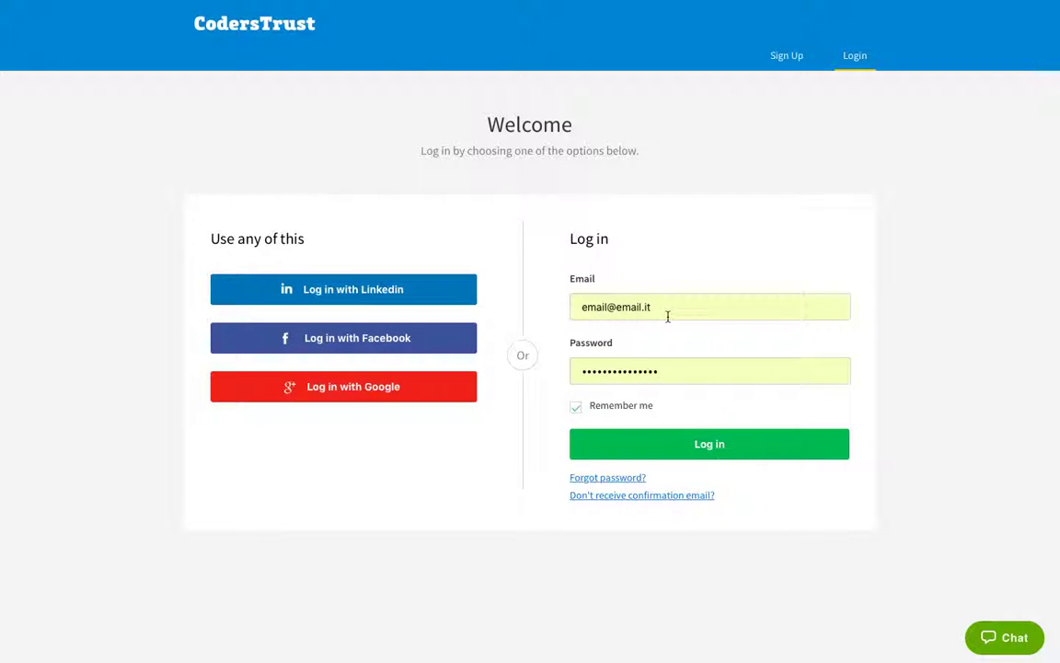
left_click(703, 445)
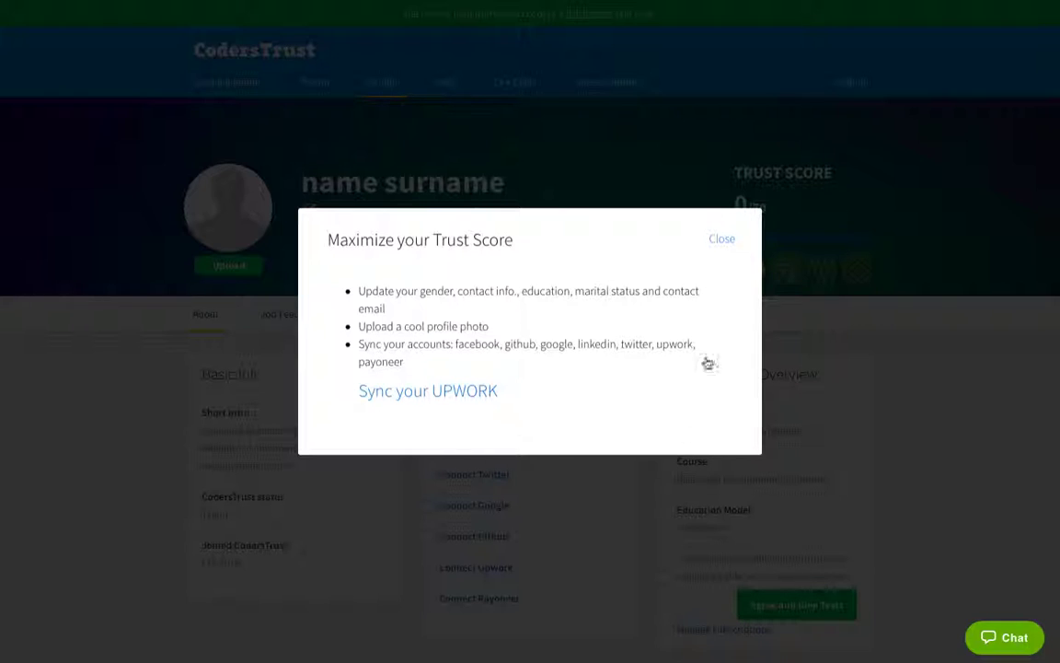
Step: Close the Trust Score tips popup and scroll down to the Personal Info section
left_click(723, 241)
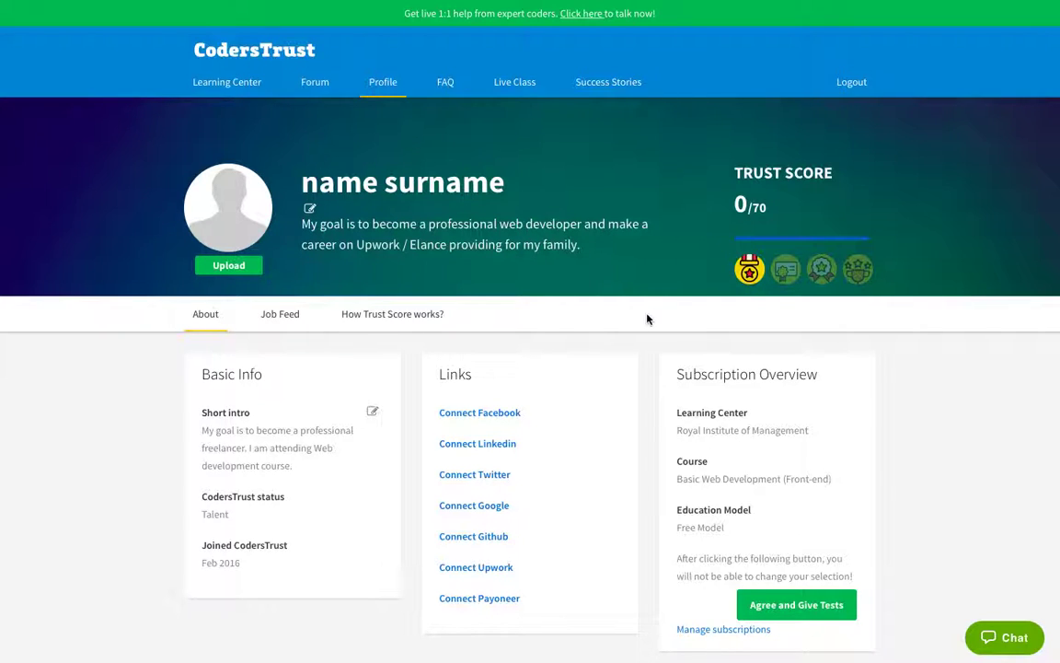
scroll(648, 319, "down", 5)
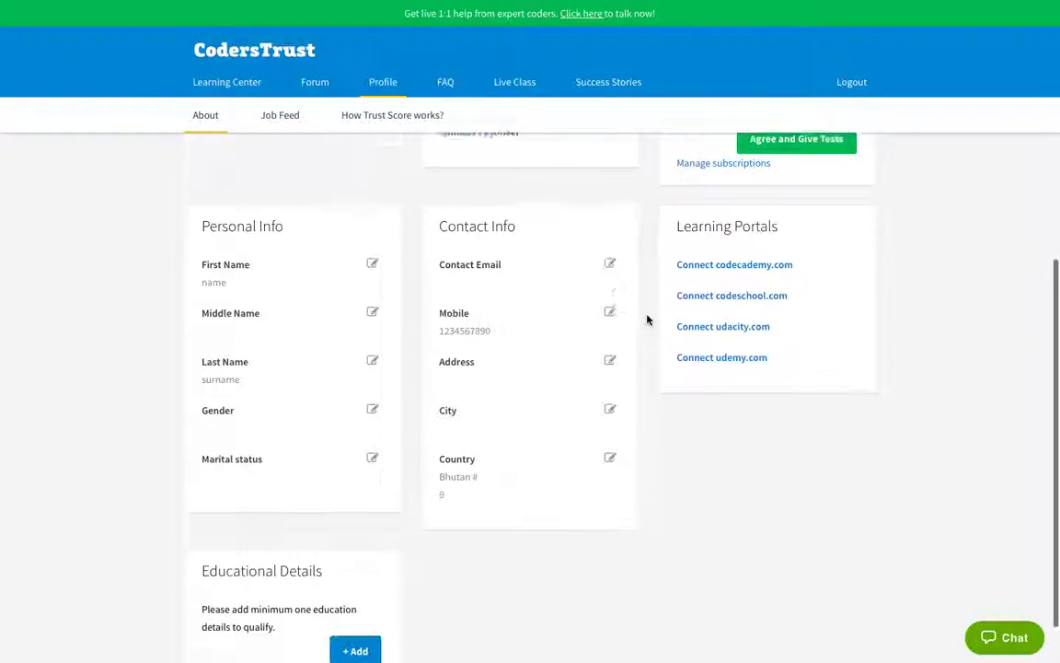
scroll(656, 315, "up", 4)
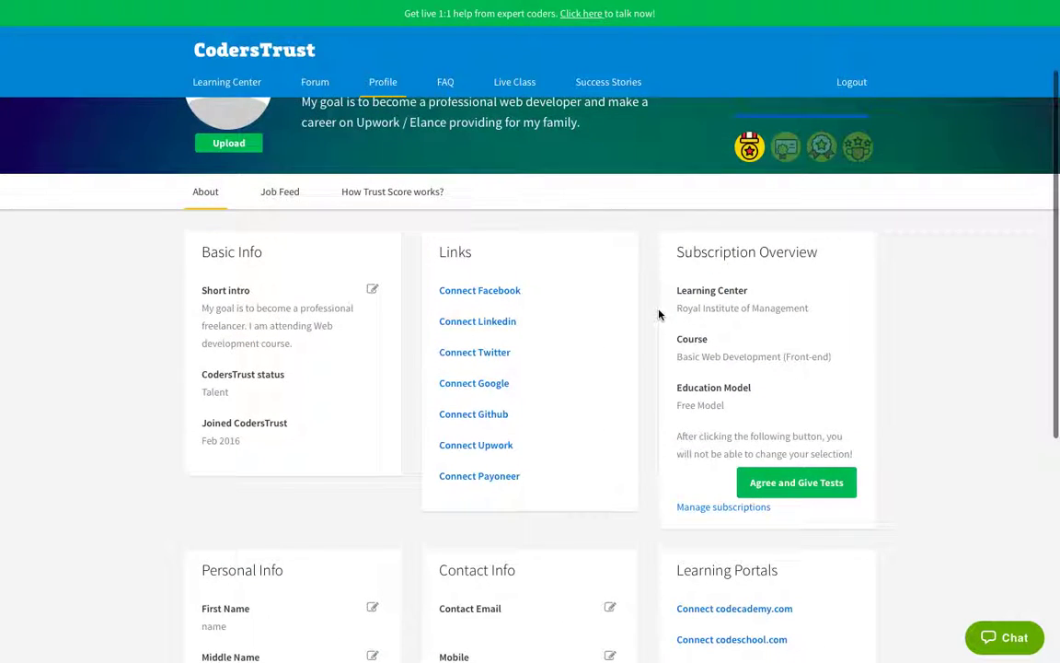
scroll(659, 315, "down", 1)
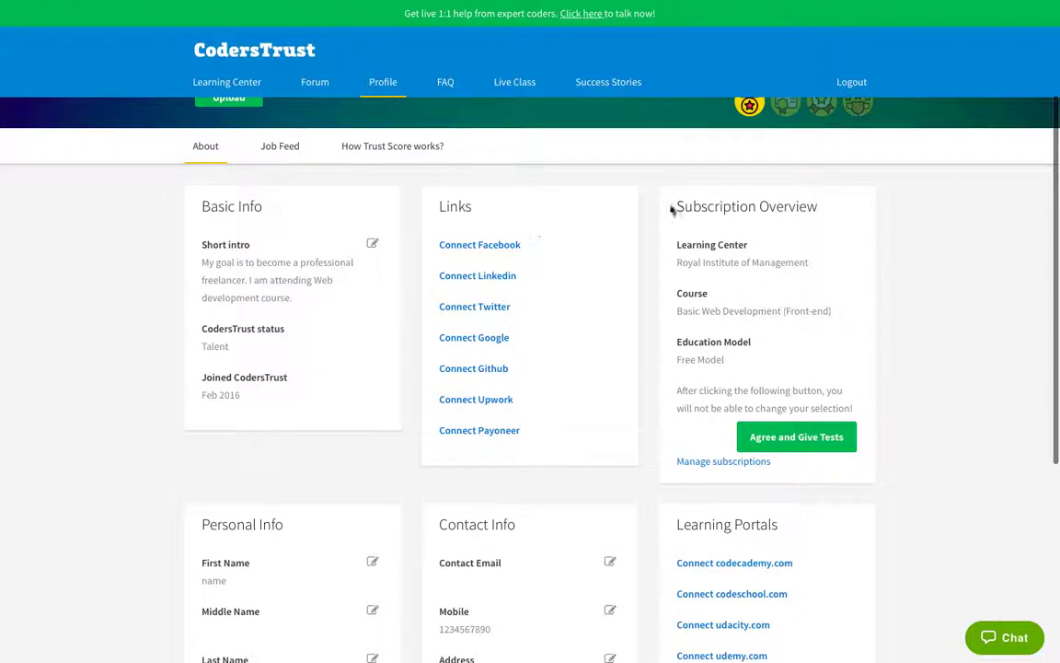
scroll(405, 298, "down", 2)
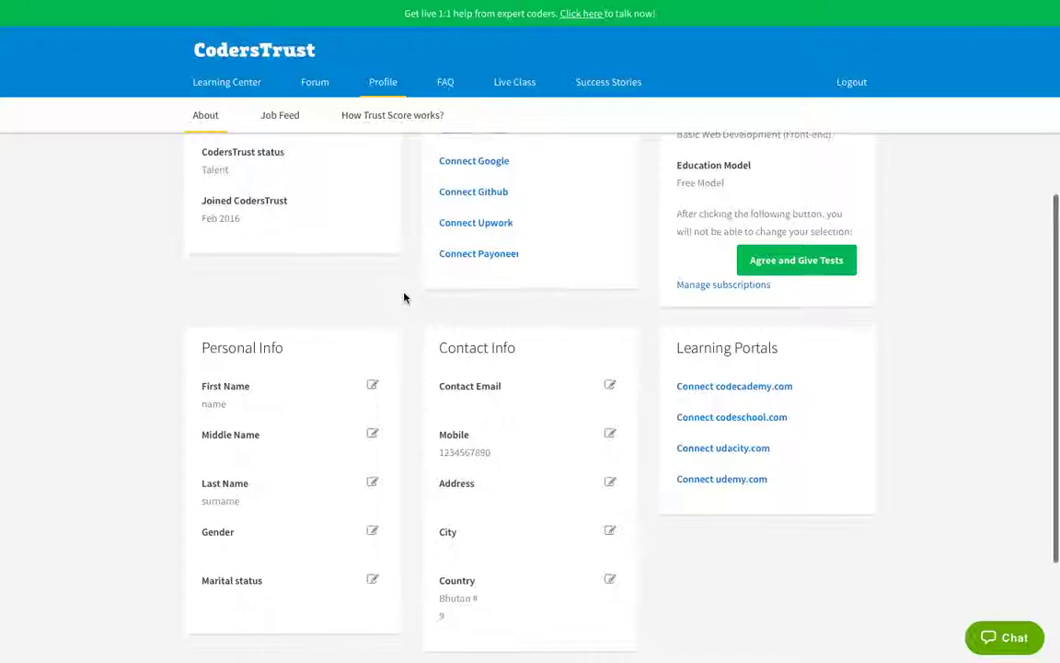
scroll(404, 297, "down", 1)
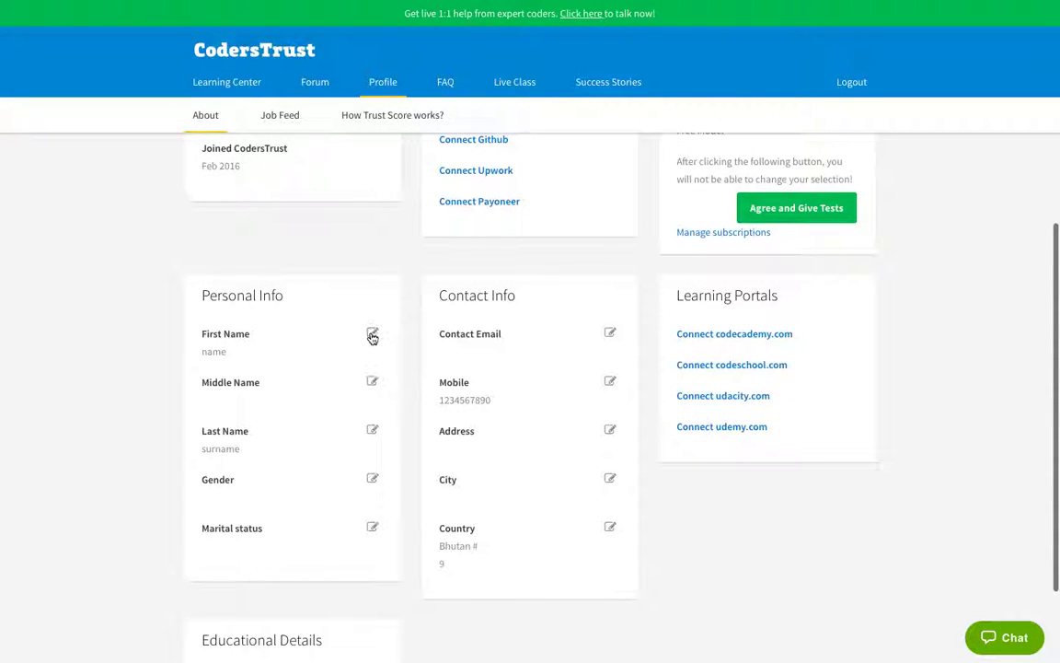
scroll(372, 337, "left", 2)
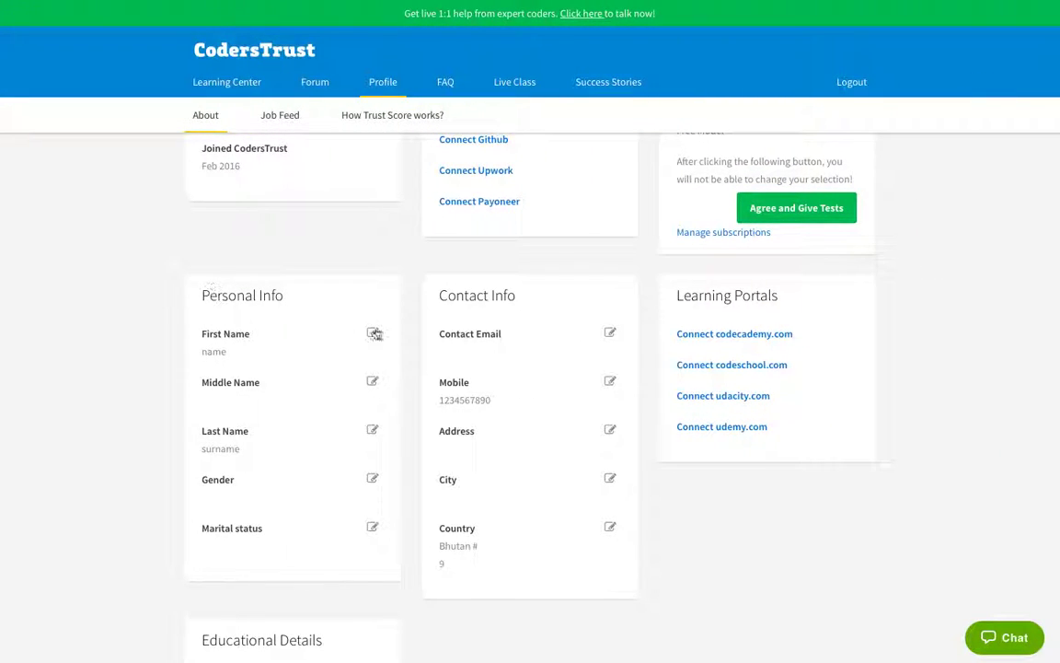
Step: Change the First Name to NAME and save it
left_click(373, 334)
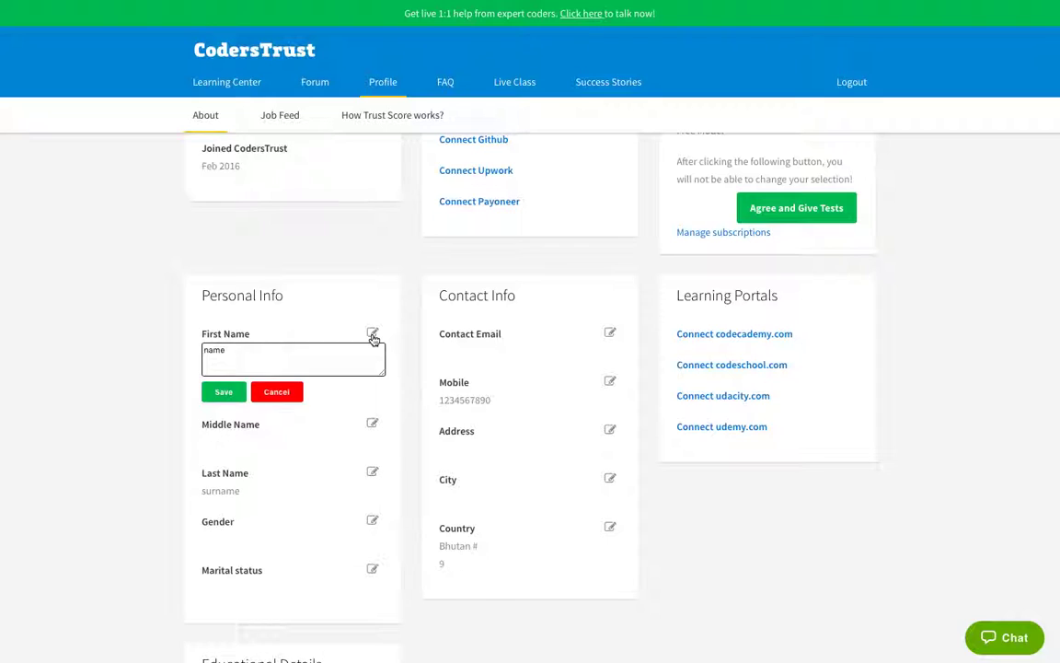
double_click(329, 353)
type("NAME")
left_click(371, 423)
Step: Set the Middle Name to BLANK, fixing a typo, and save it
left_click(372, 382)
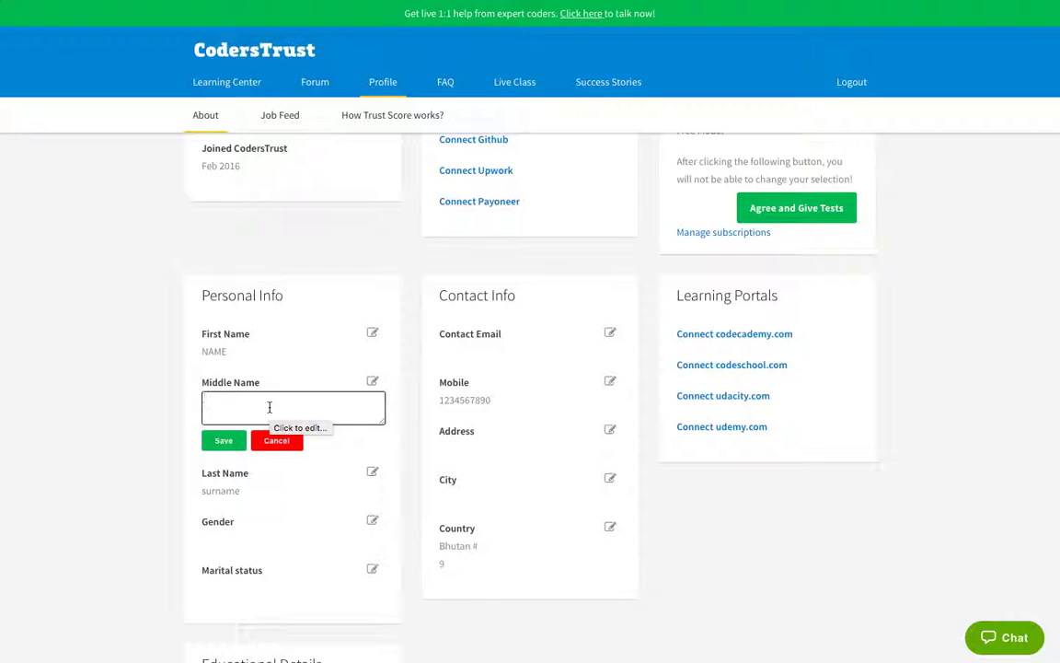
type("BLANK")
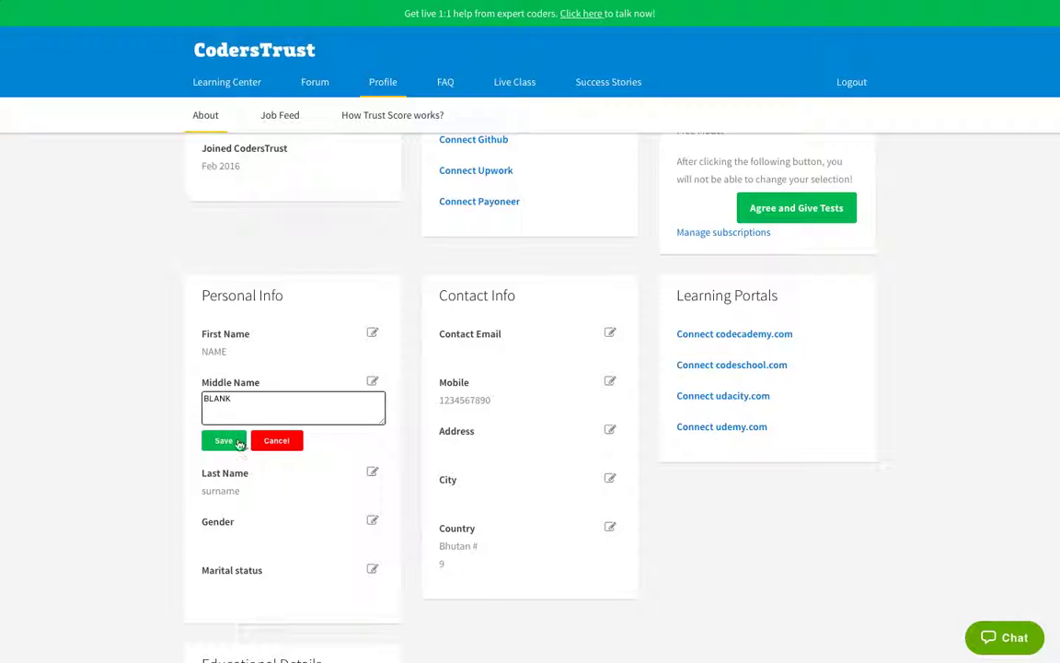
left_click(238, 444)
Step: Replace the Last Name with LAST NAME and save it
left_click(374, 430)
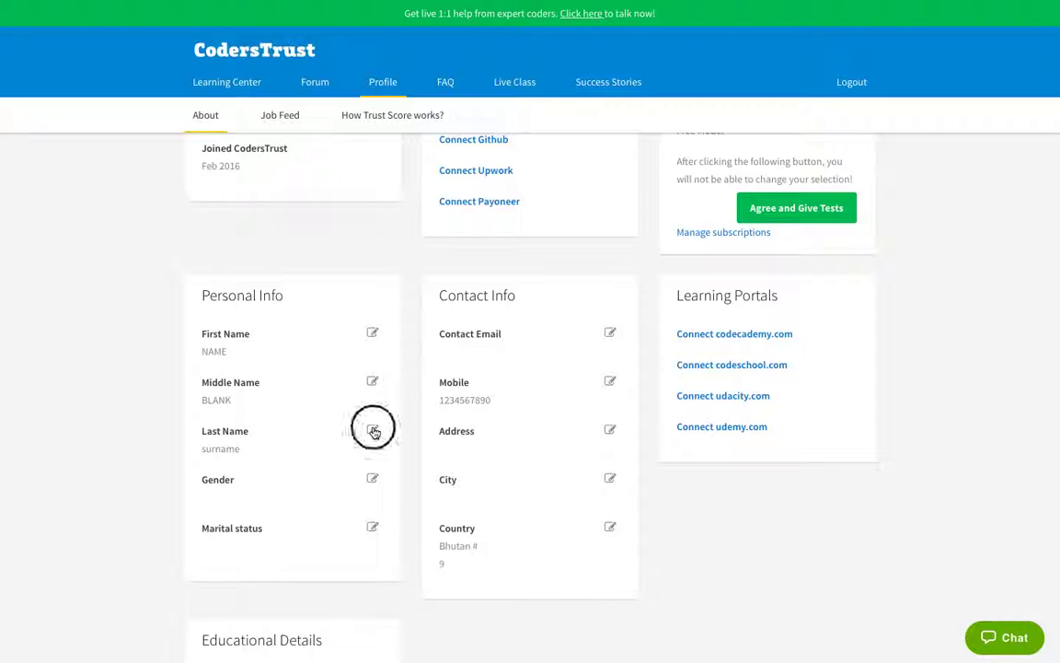
double_click(304, 447)
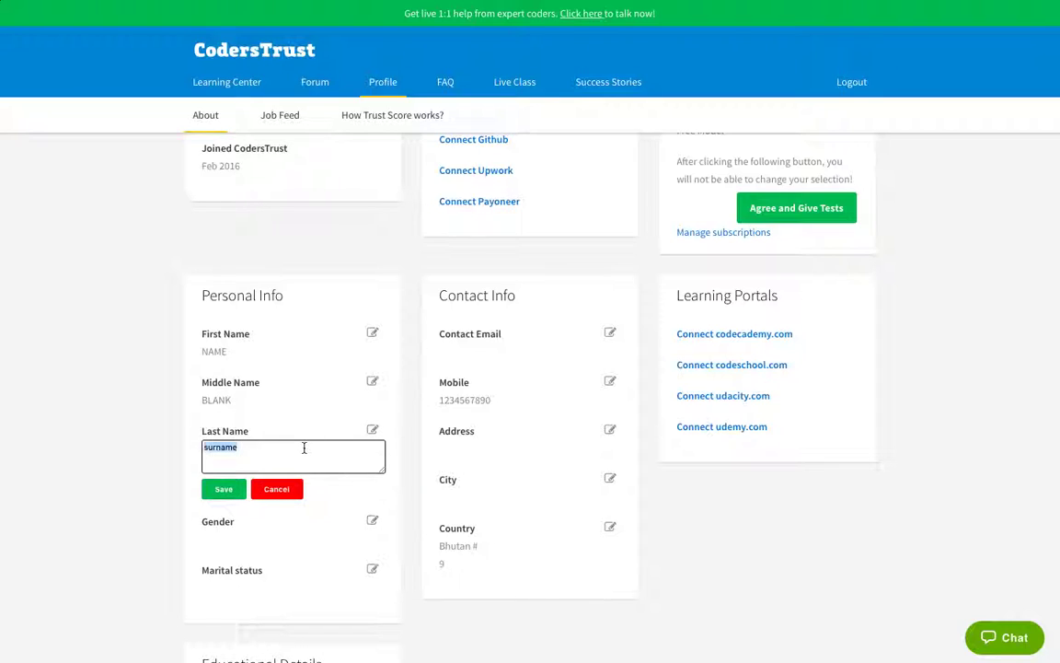
key("BackSpace")
type("LAST NAME")
left_click(226, 489)
Step: Set Gender to Male and save it
left_click(372, 479)
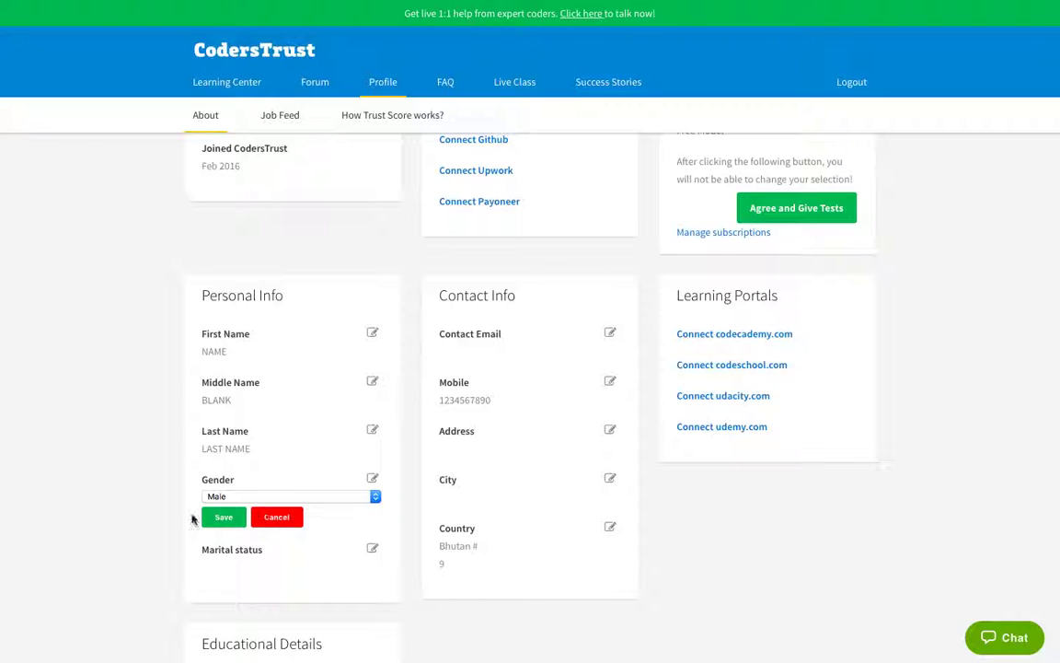
left_click(250, 498)
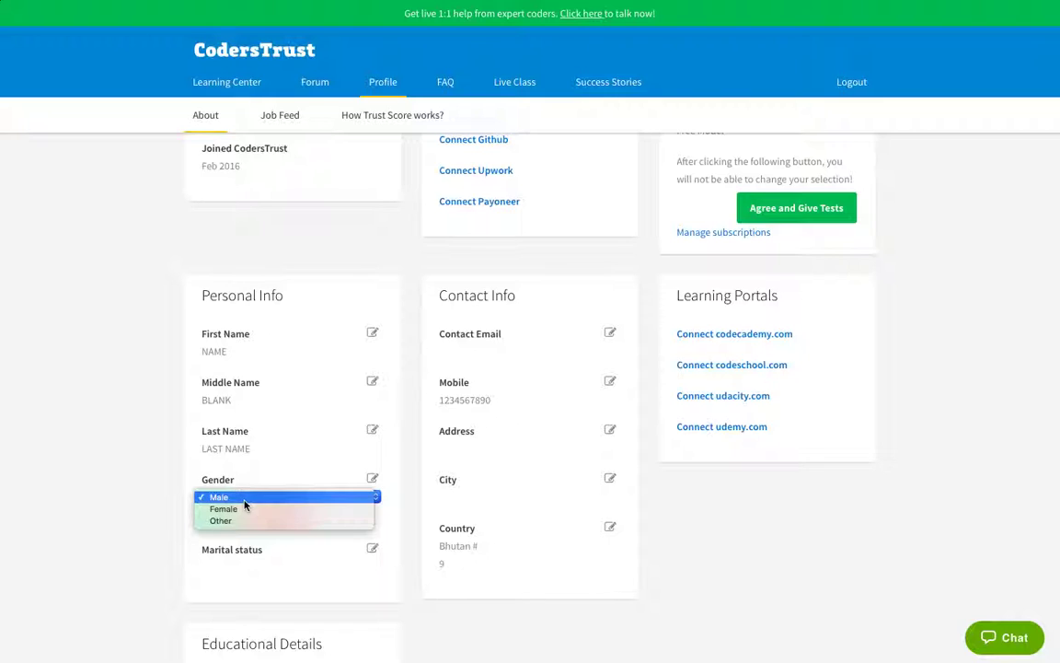
left_click(245, 504)
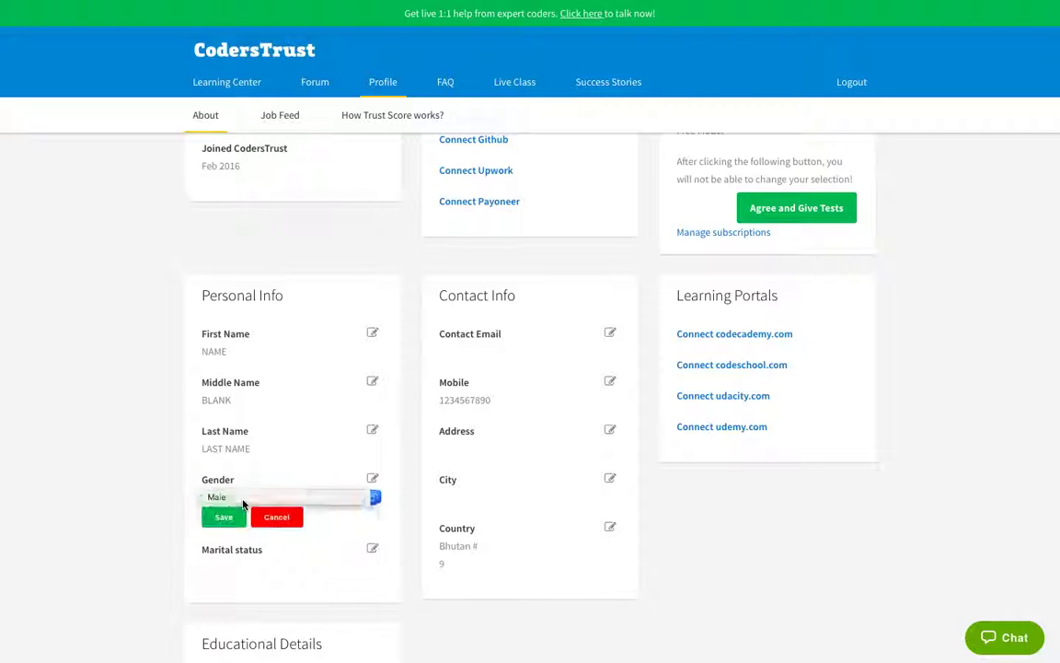
left_click(229, 521)
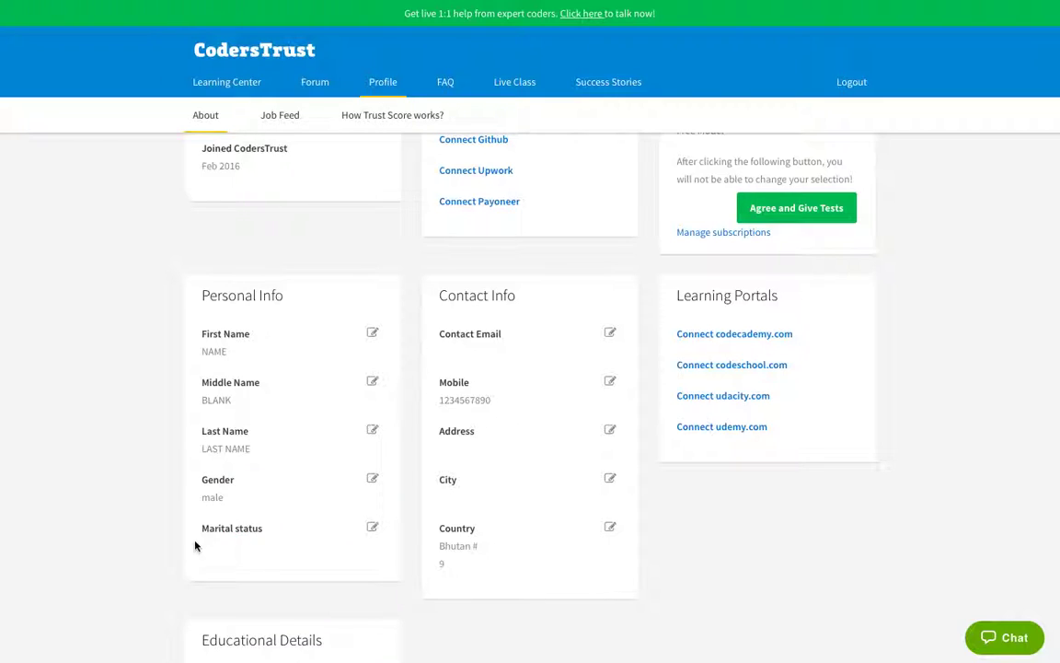
Step: Set Marital status to Single and save it
left_click(372, 528)
left_click(264, 548)
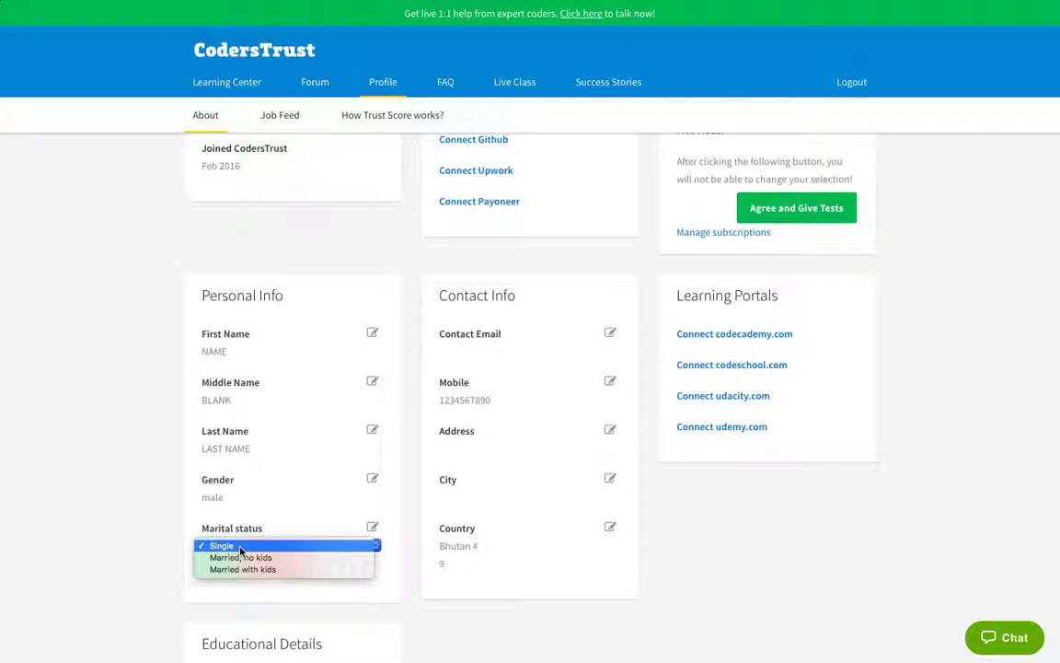
left_click(237, 546)
left_click(224, 566)
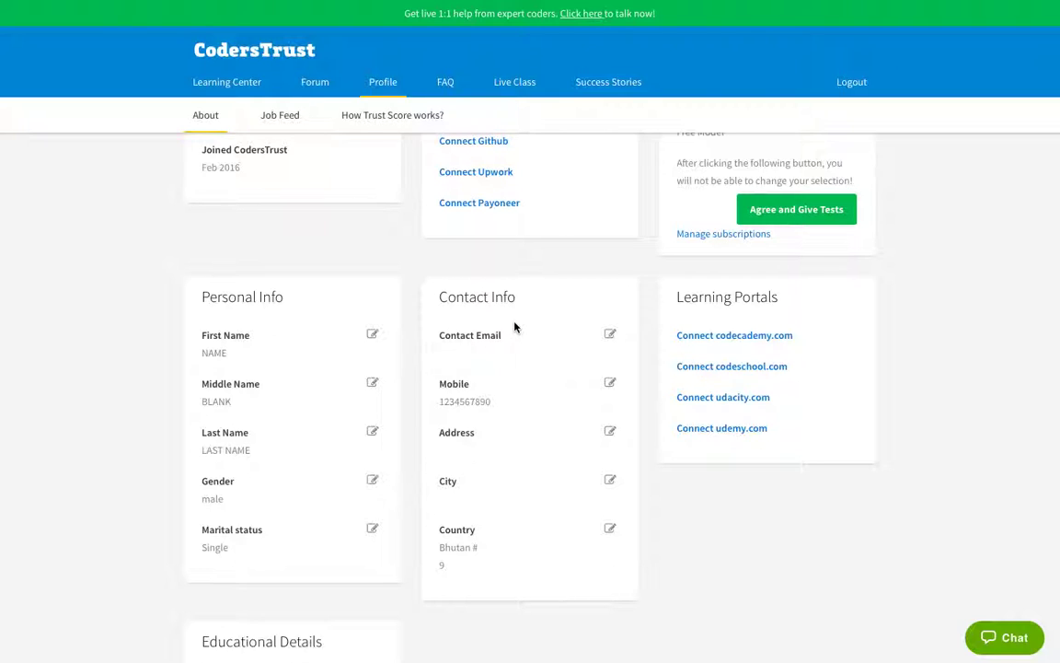
Step: Enter the contact e-mail address in Contact Email and save it
left_click(611, 337)
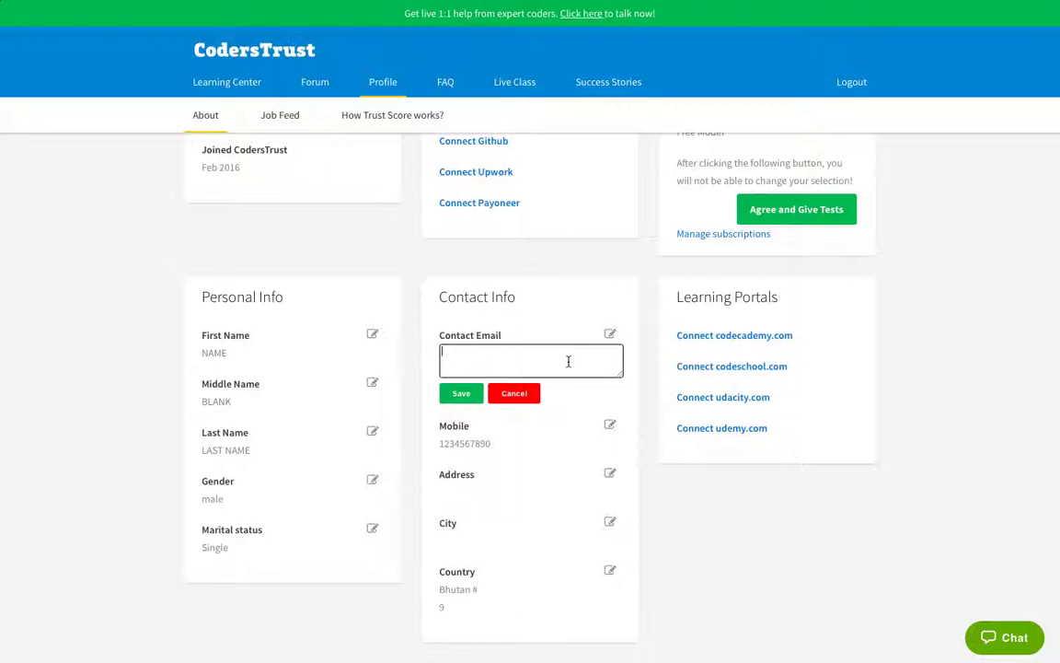
type("email@emailme.com")
left_click(463, 394)
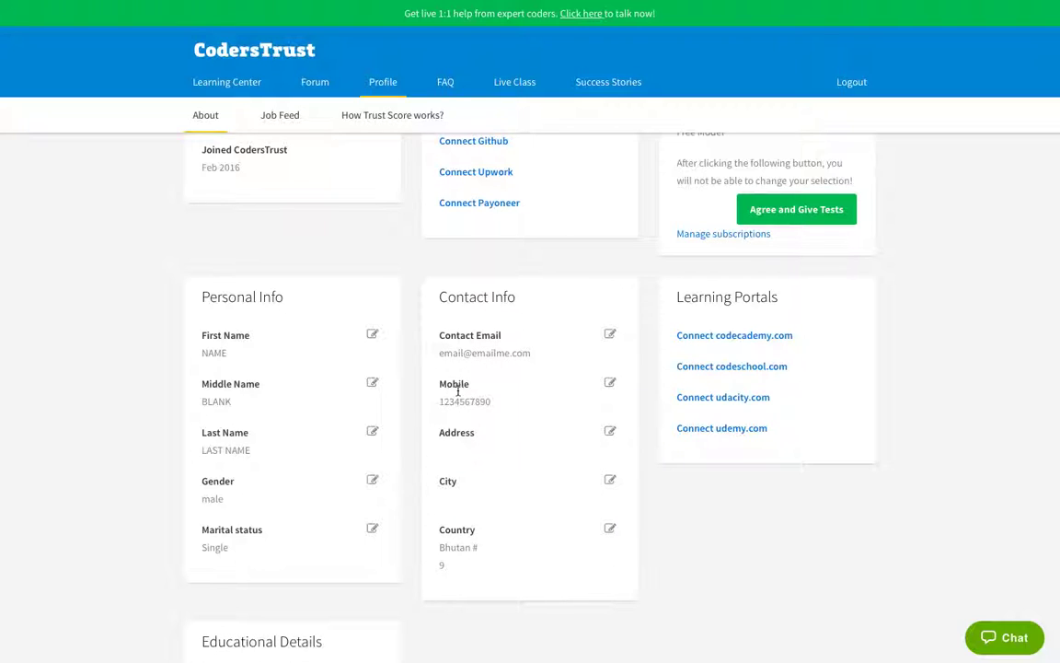
Step: Enter the student's street address in the Address field and save it
left_click(610, 433)
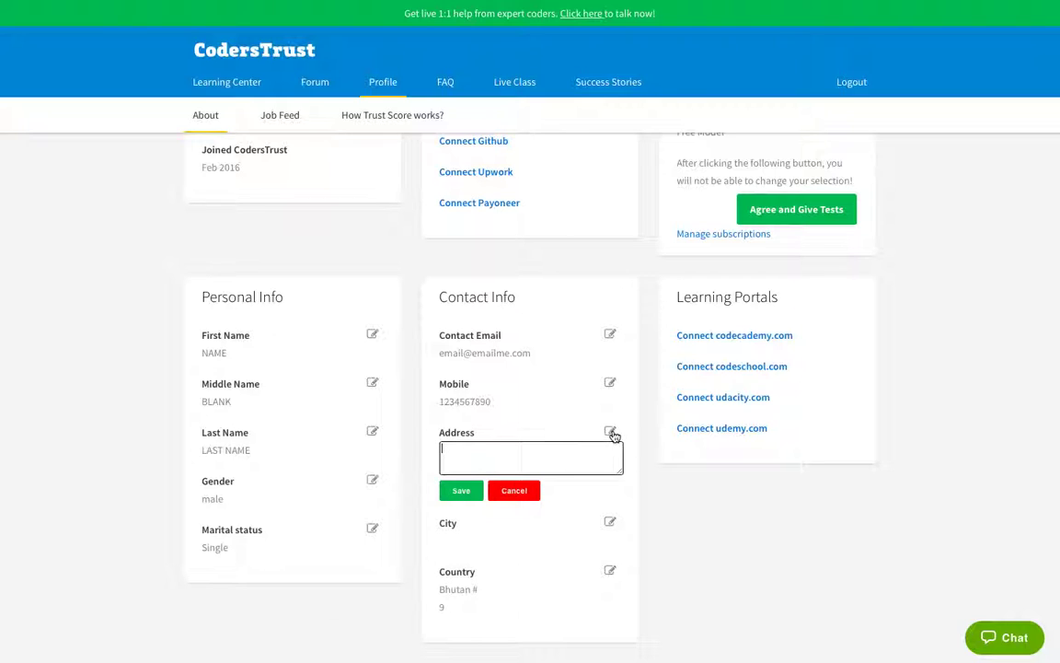
left_click(479, 455)
type("Thimphu, distric, city center, lam")
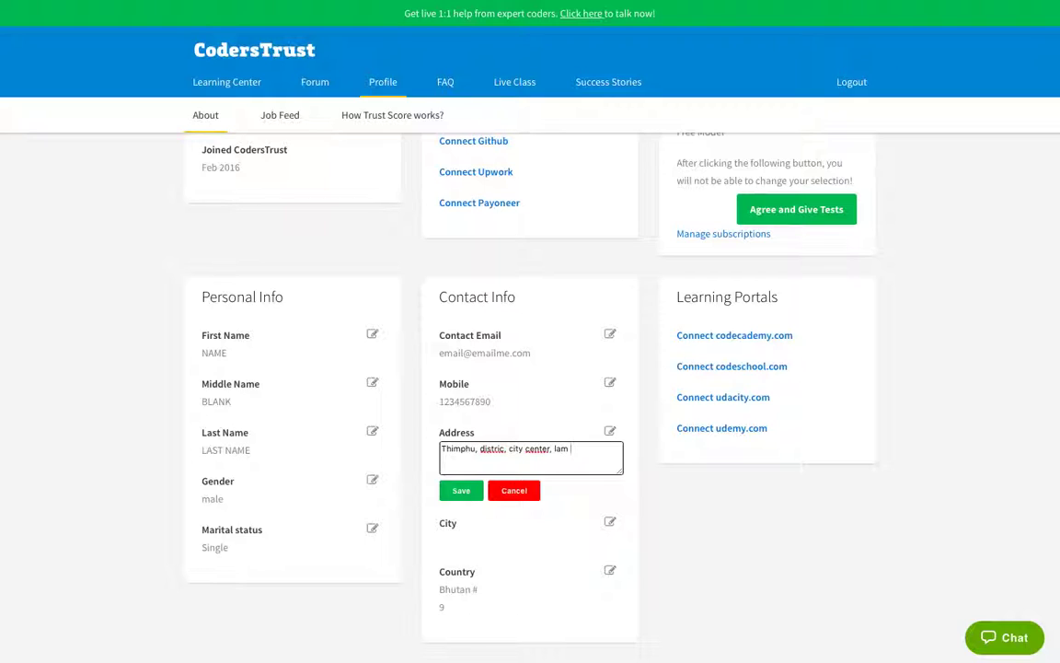
type(" 12")
left_click(463, 492)
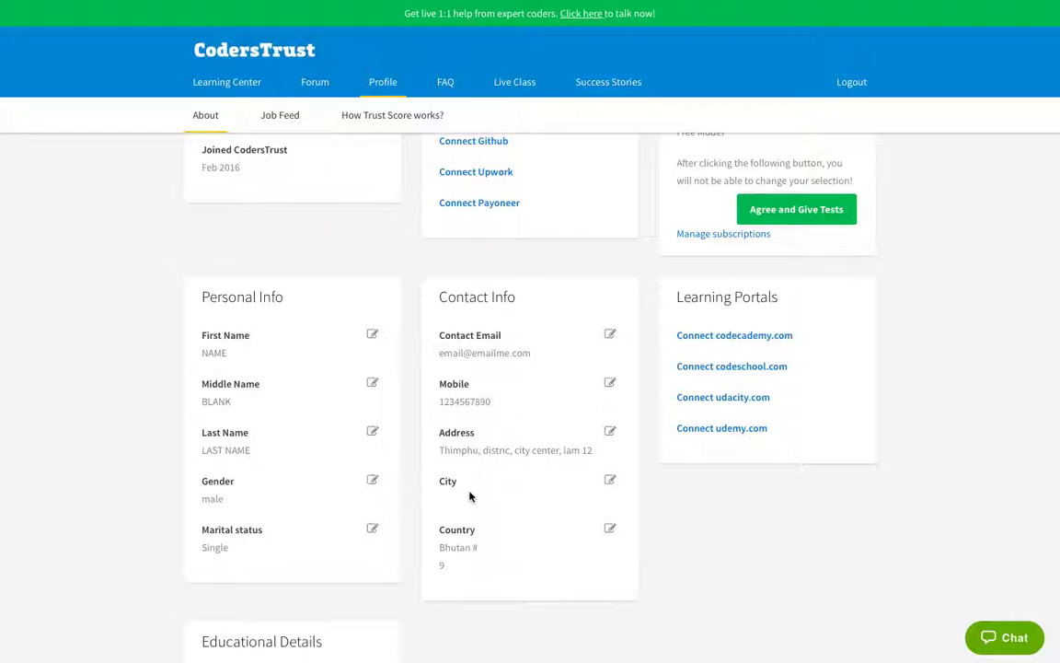
Step: Start entering the city name in the City field, correcting a mistyped letter
left_click(608, 485)
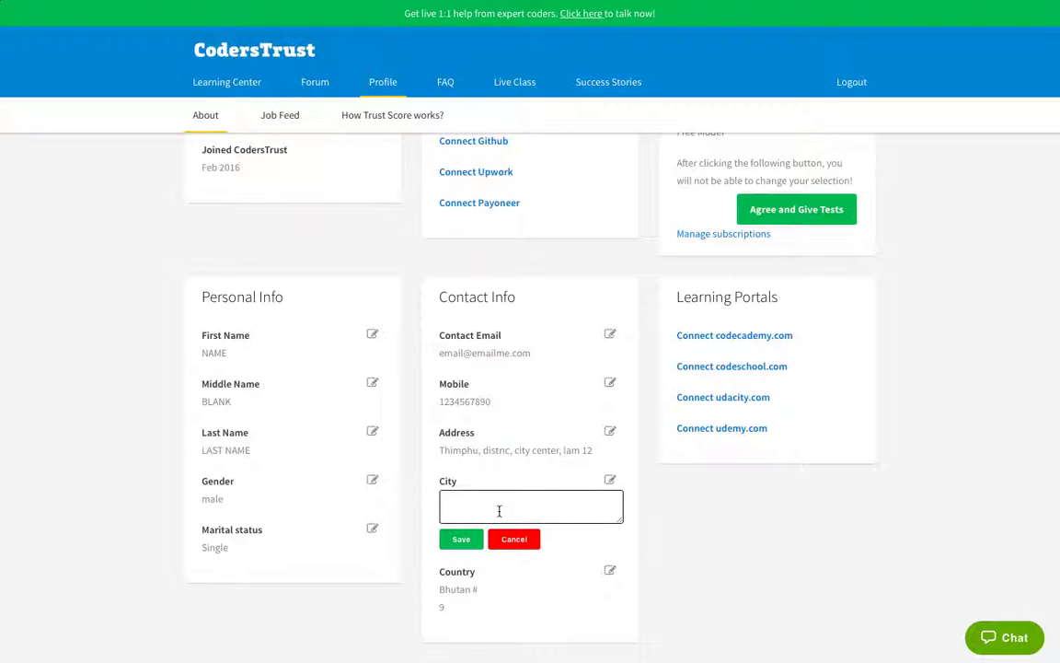
type("Thimphu")
Step: Save the city and scroll down to the Educational Details card
left_click(464, 540)
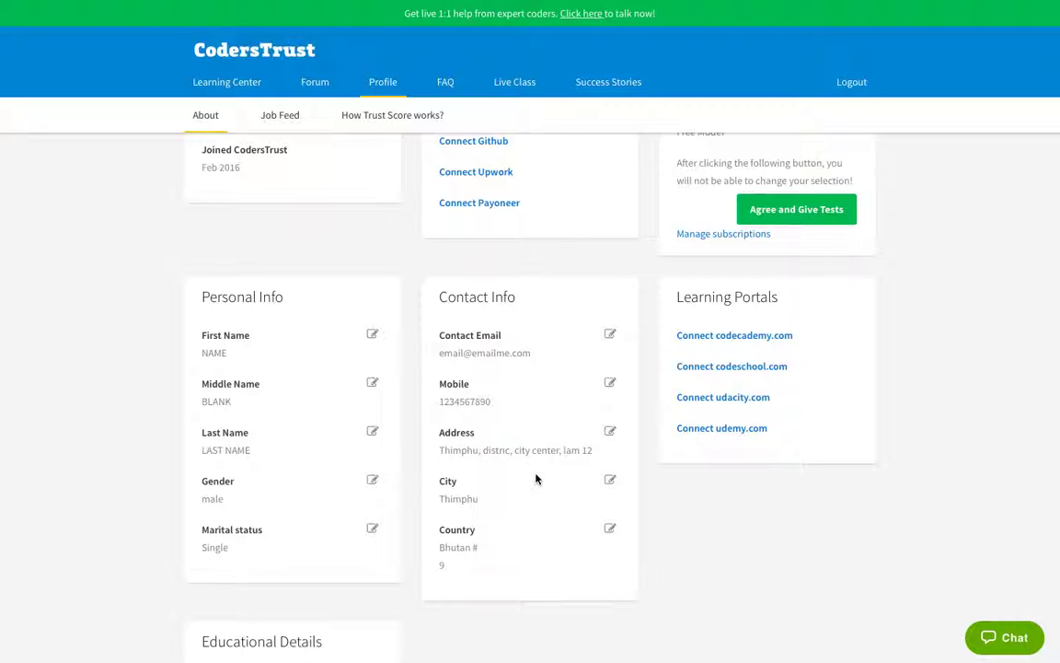
scroll(308, 502, "down", 2)
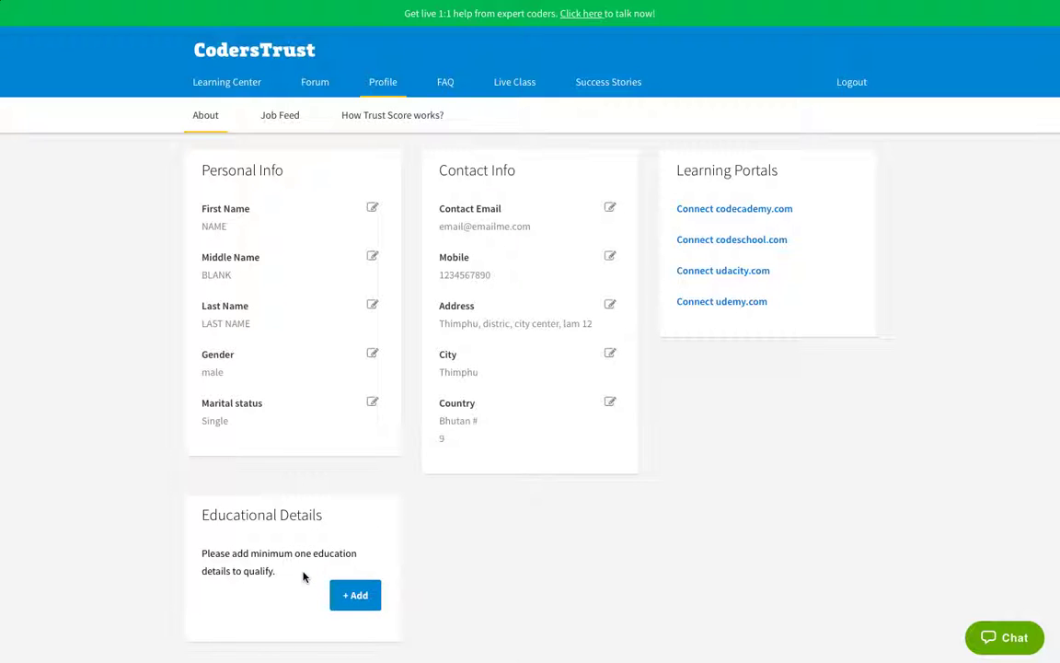
Step: Open the Add Education form and expand its Degree list
left_click(355, 595)
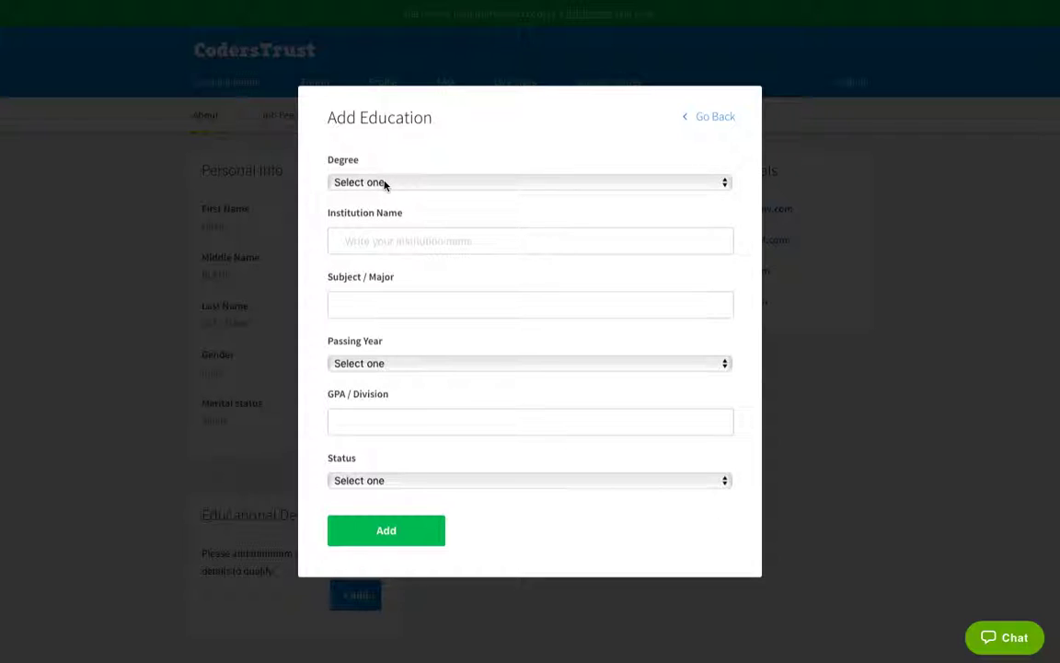
left_click(443, 182)
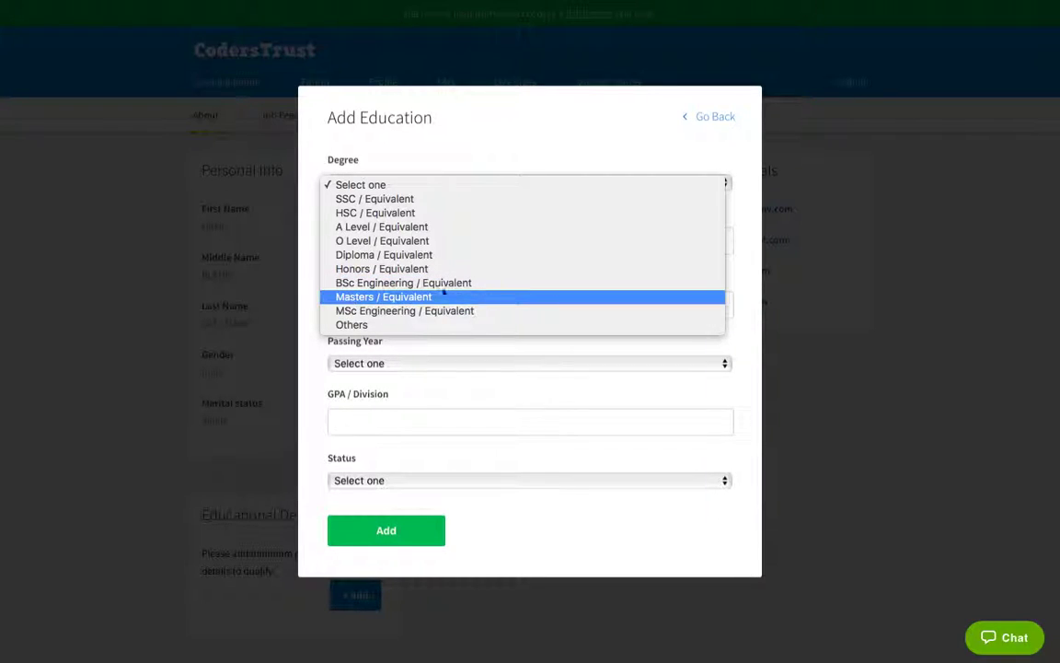
Step: Choose Masters / Equivalent, enter institution Royal Univeristy of Bhutan and subject Computer Science
left_click(375, 297)
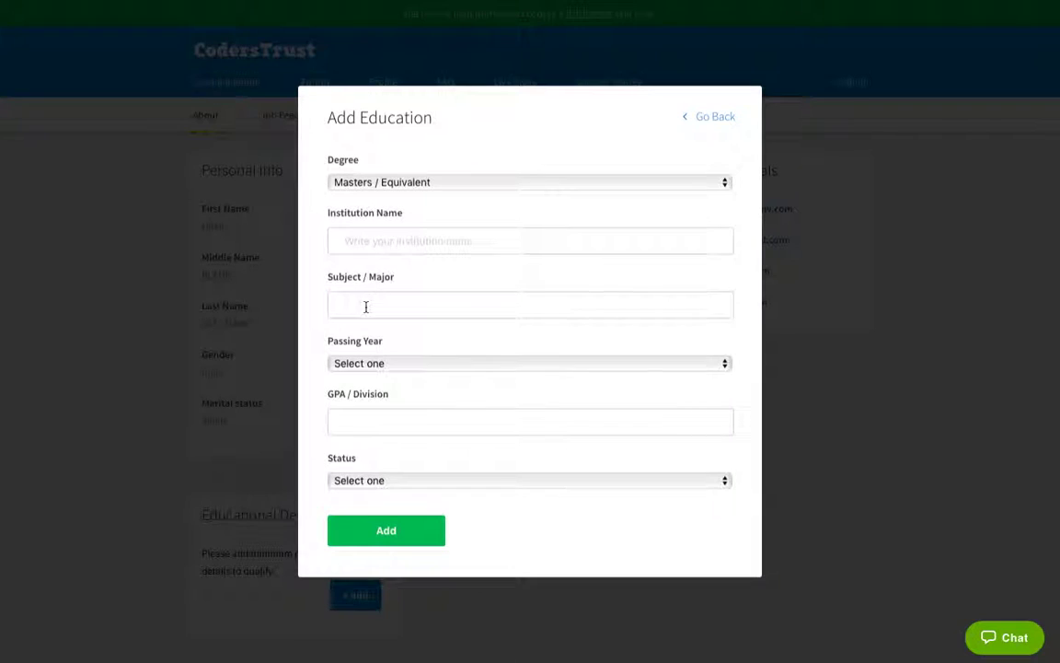
left_click(424, 247)
type("Royal ")
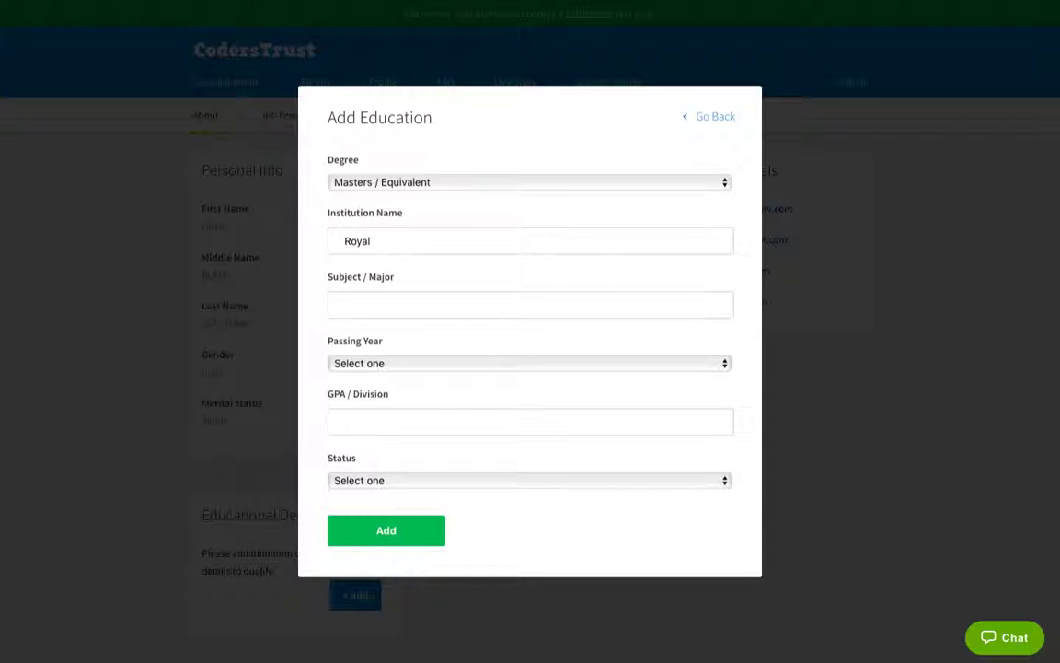
type("Univeristy of Bhutan")
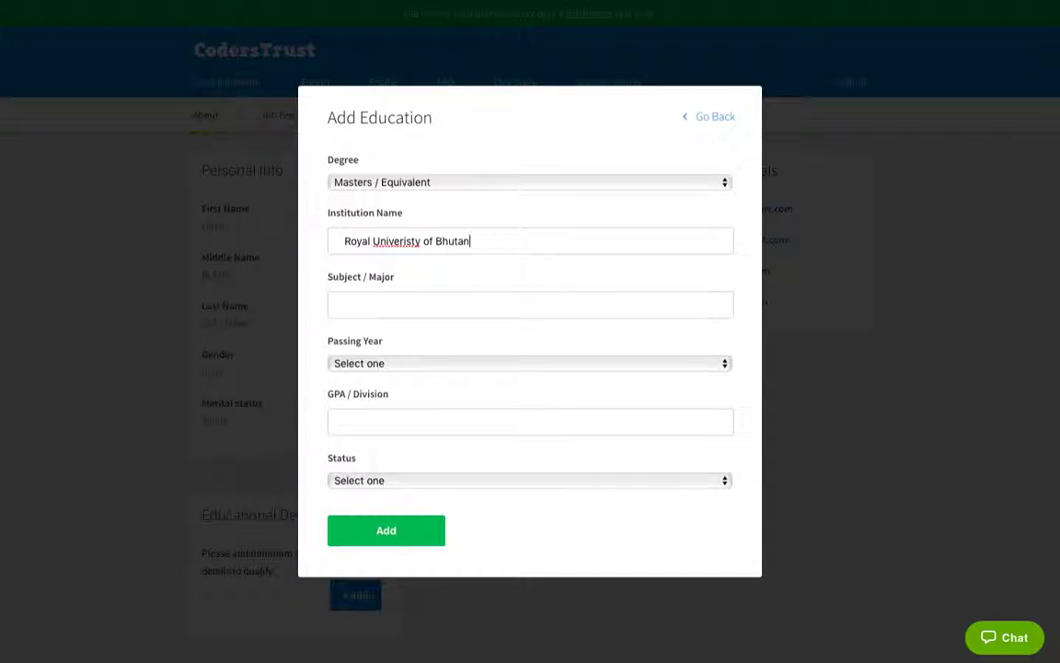
left_click(393, 309)
type("Computer Science")
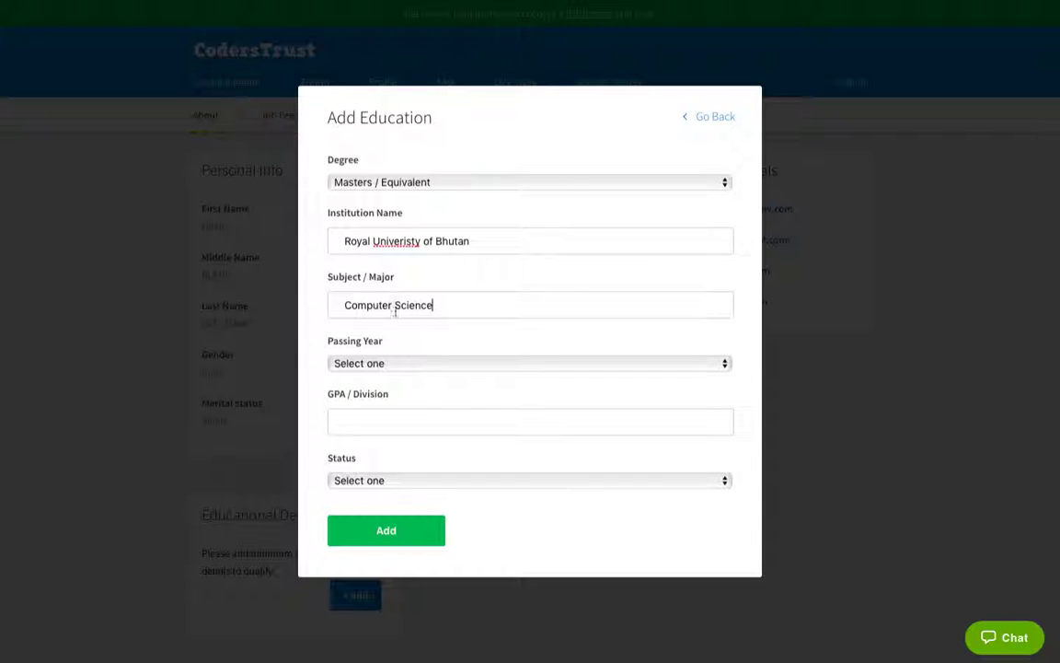
Step: Set Passing Year 2012, GPA / Division 10 and Status Completed
left_click(439, 371)
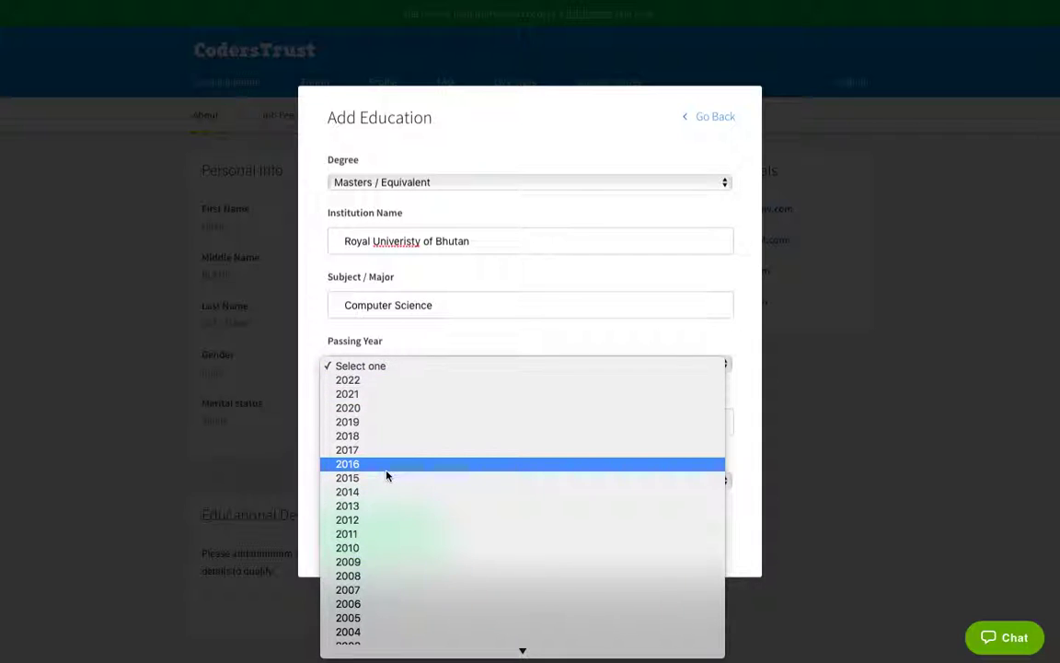
left_click(379, 519)
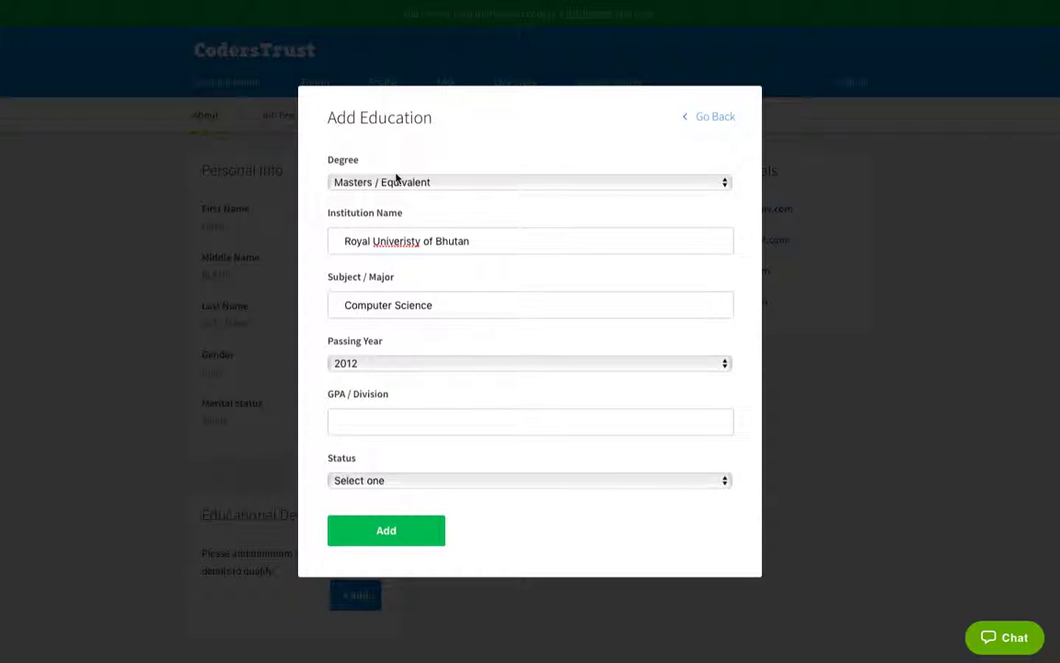
left_click(544, 421)
type("10")
left_click(368, 484)
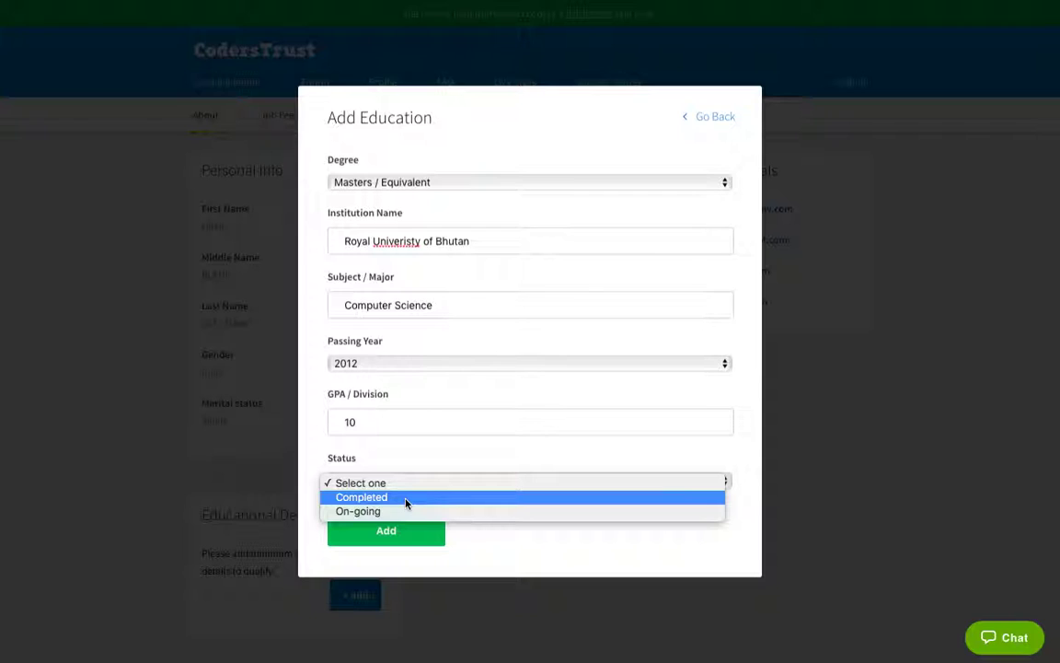
left_click(384, 498)
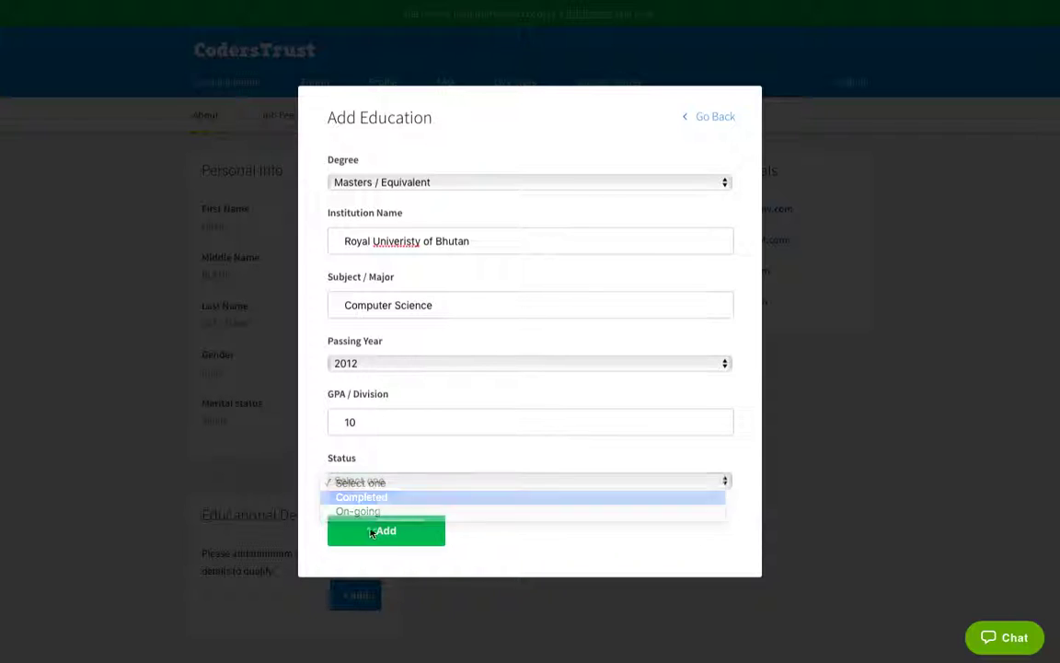
Step: Add the Masters in Computer Science entry and scroll the profile to review it
left_click(372, 532)
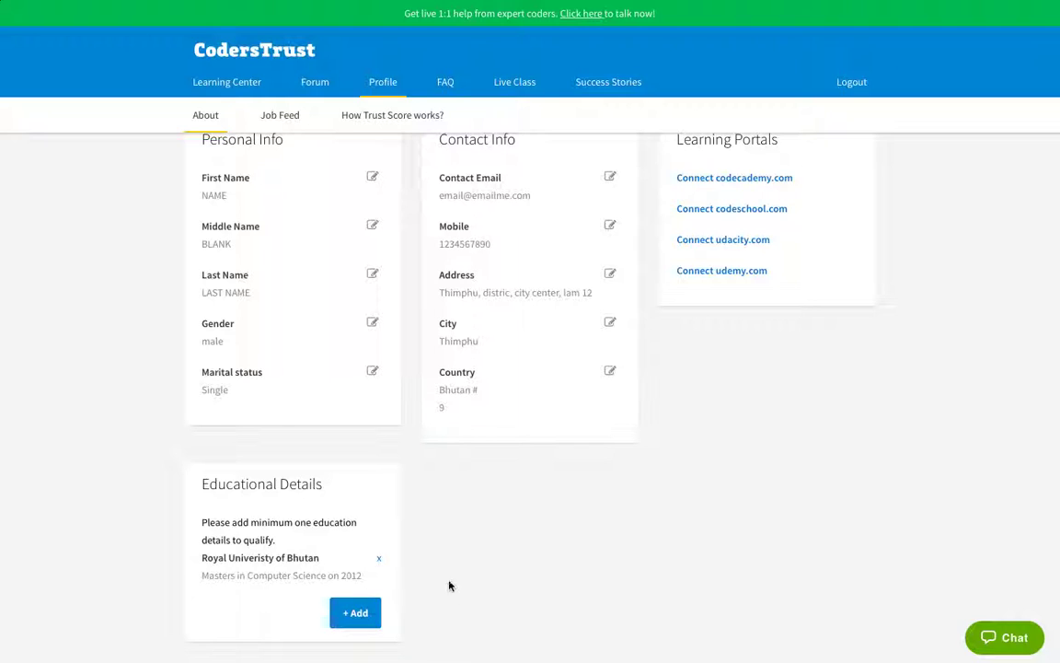
scroll(647, 516, "up", 5)
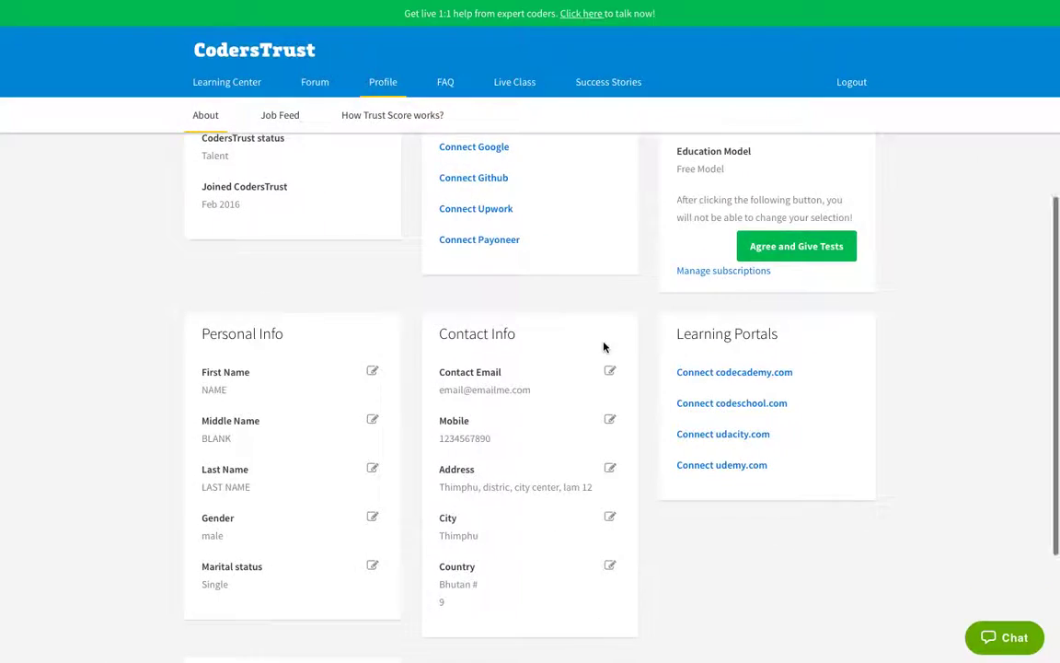
scroll(523, 473, "down", 2)
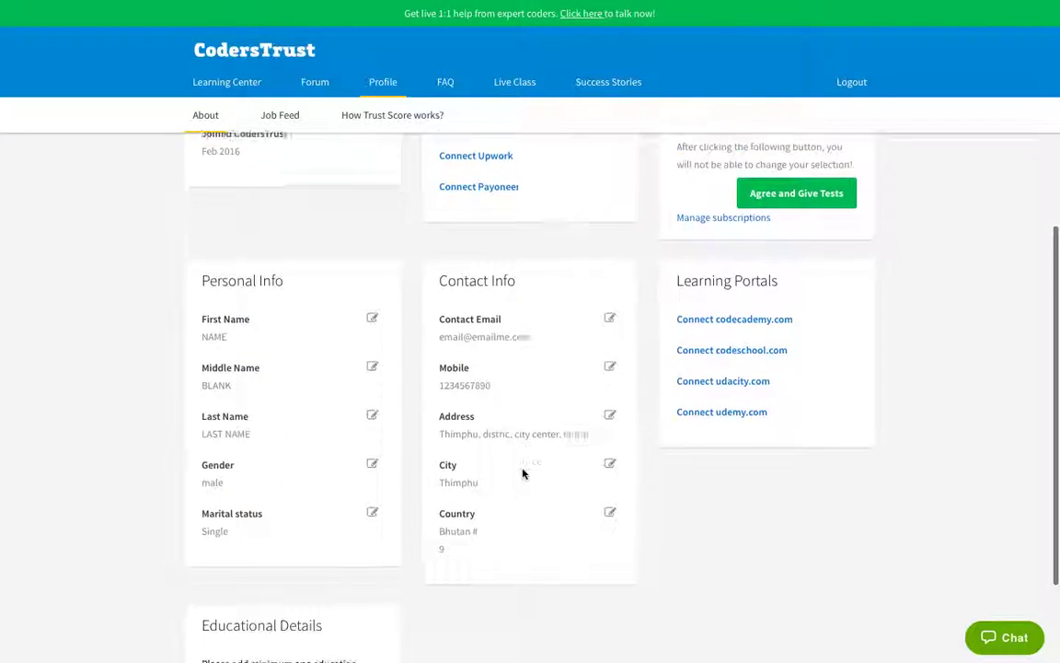
scroll(523, 473, "up", 3)
scroll(523, 473, "up", 1)
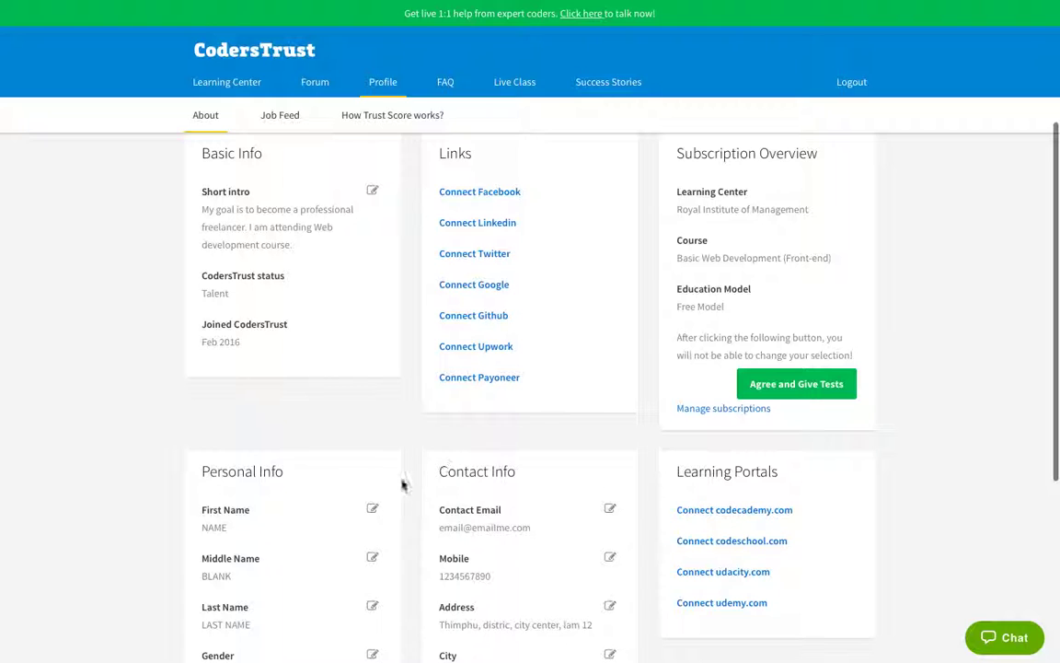
scroll(331, 478, "down", 4)
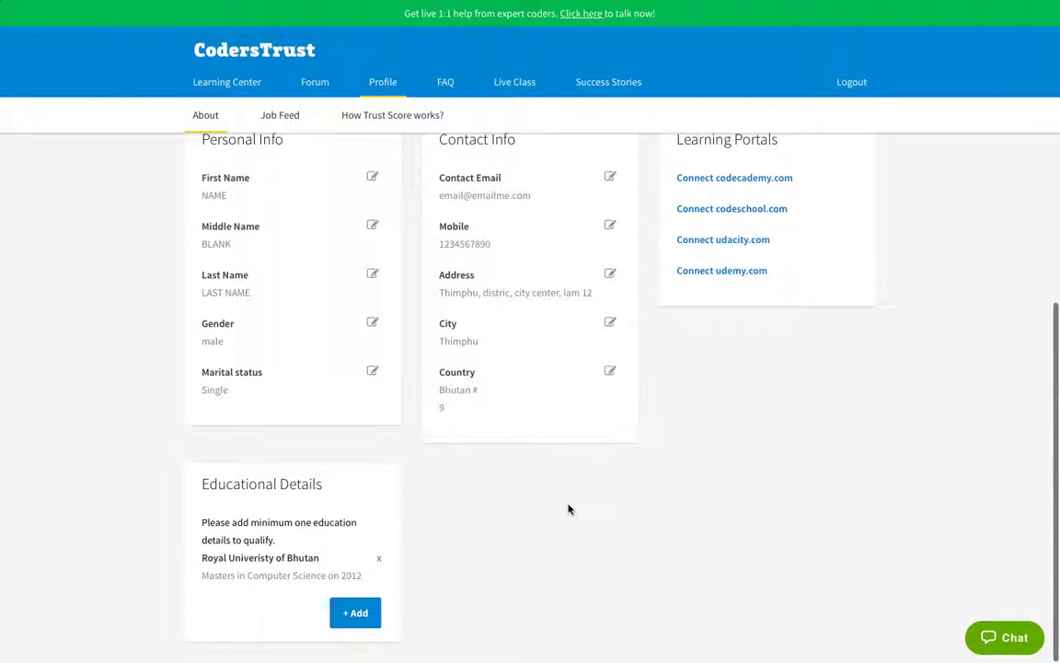
scroll(568, 506, "up", 5)
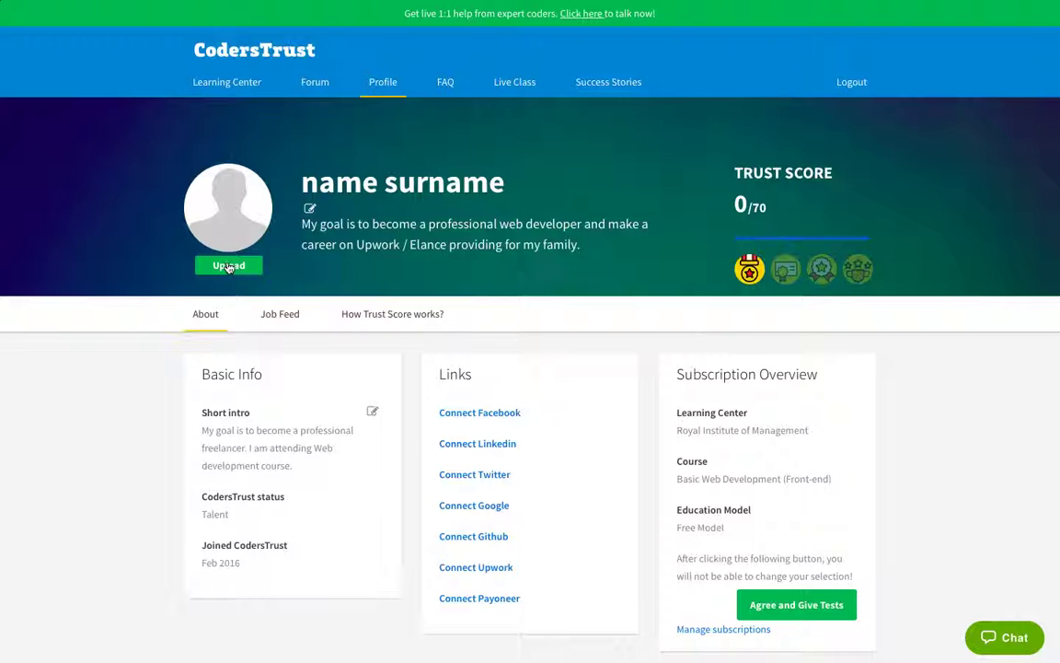
left_click(234, 266)
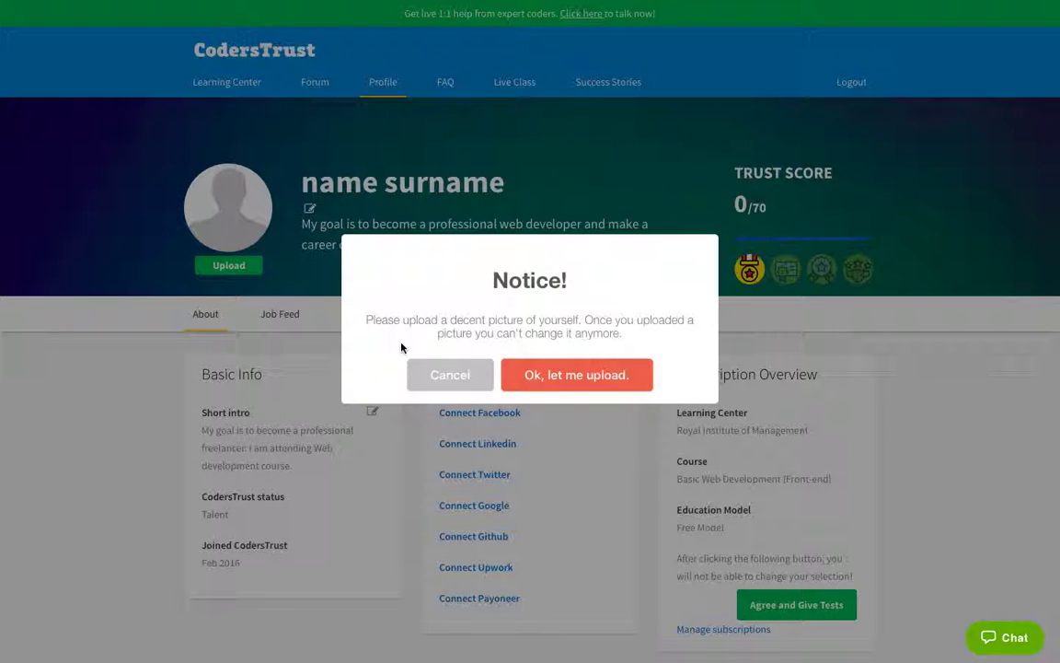
left_click(603, 379)
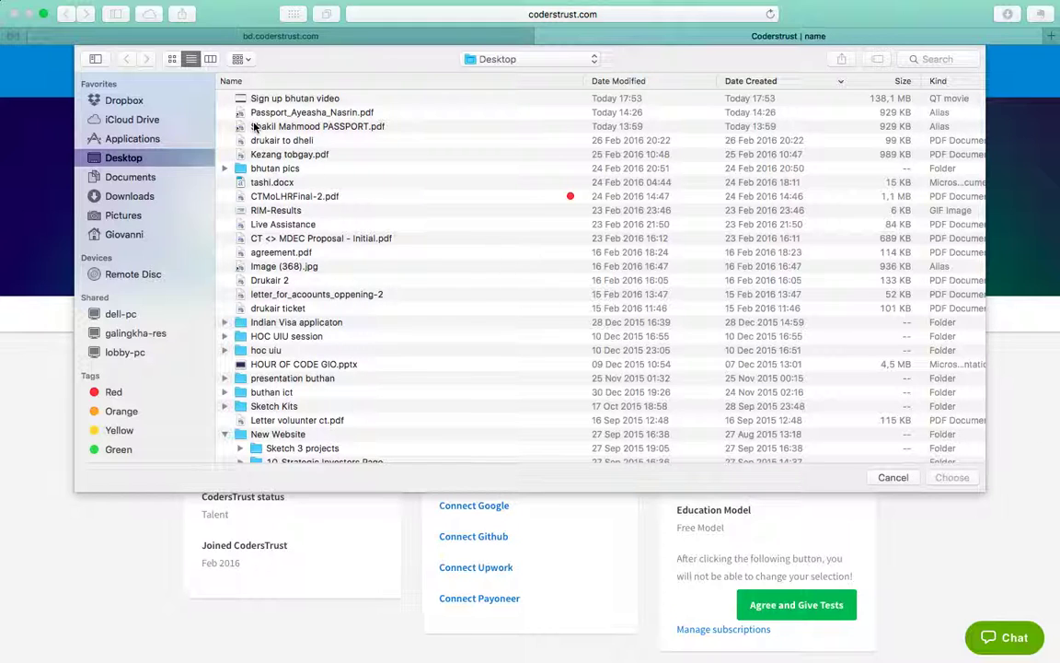
left_click(892, 478)
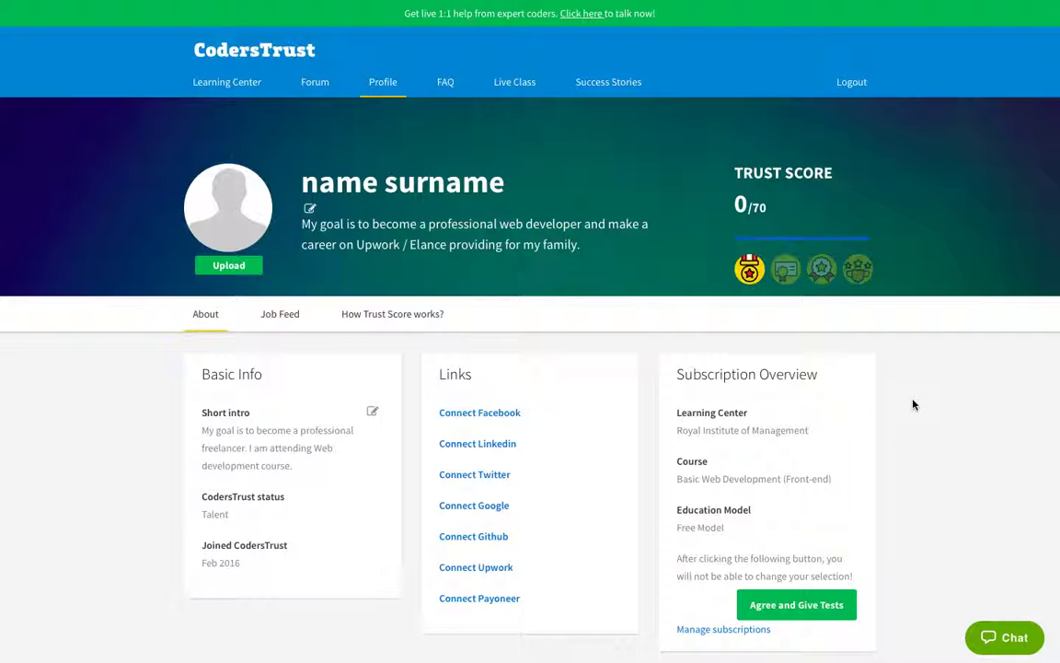
scroll(913, 405, "down", 3)
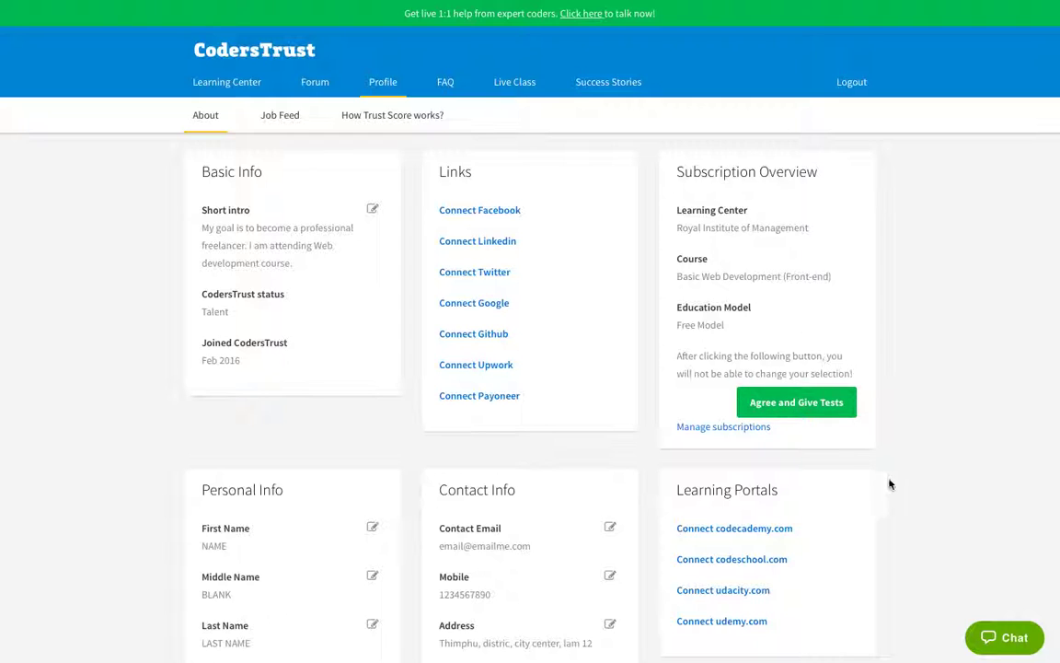
scroll(890, 479, "up", 3)
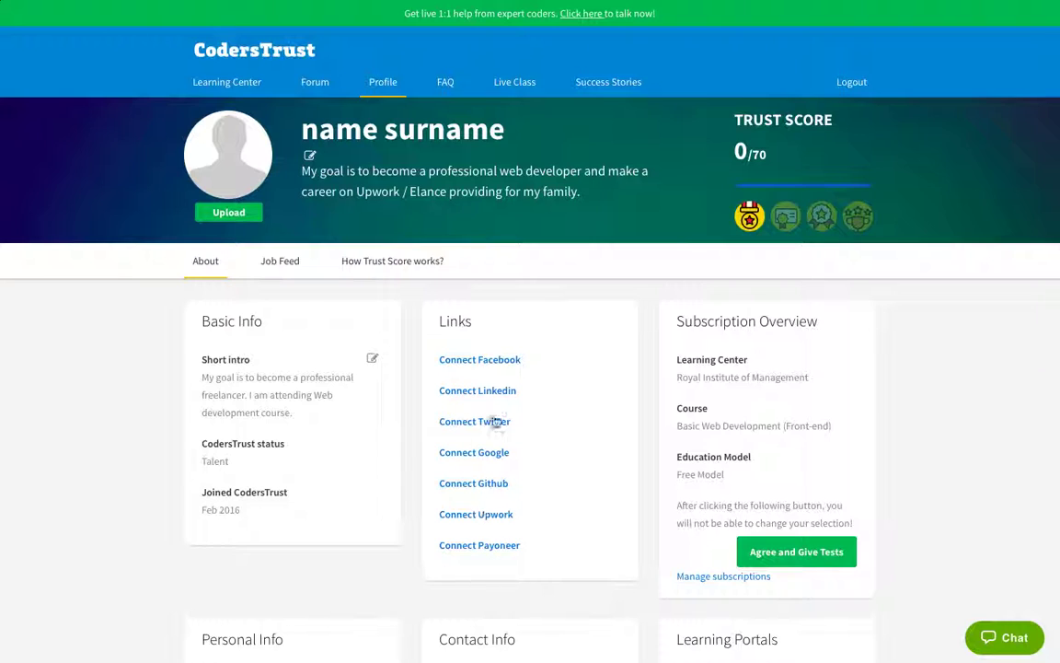
scroll(599, 462, "down", 3)
scroll(478, 339, "up", 3)
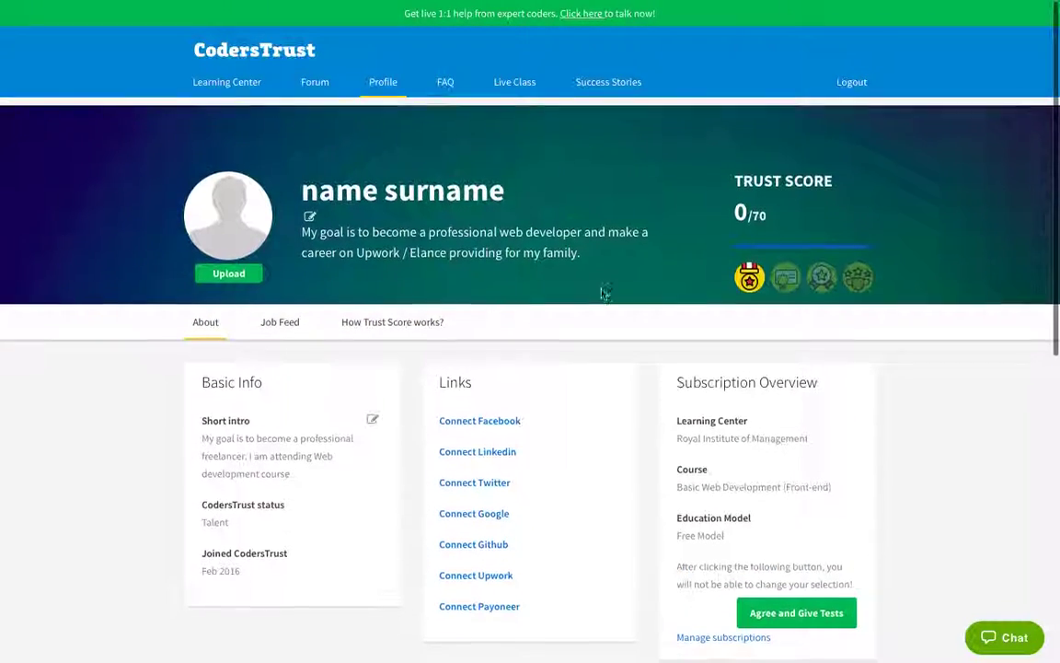
scroll(596, 373, "down", 5)
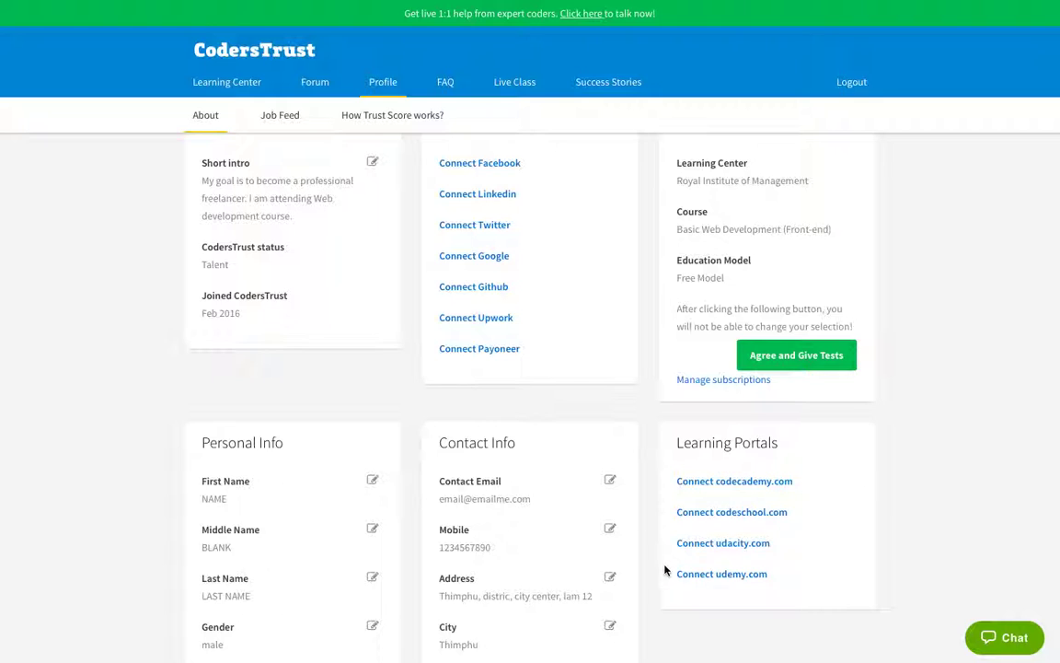
scroll(646, 396, "up", 5)
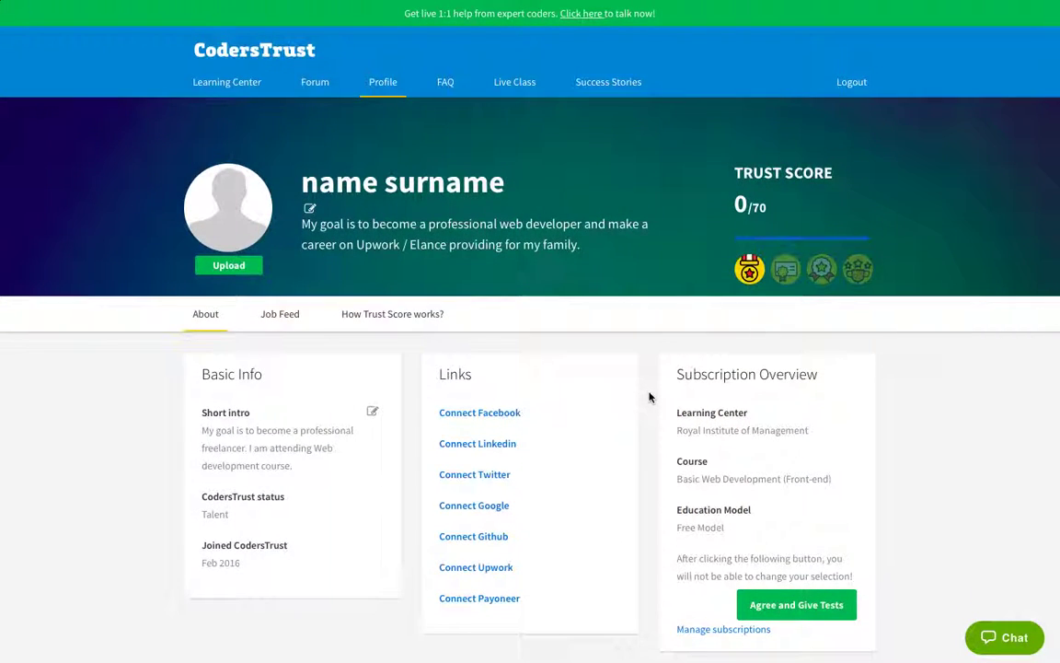
scroll(651, 399, "down", 4)
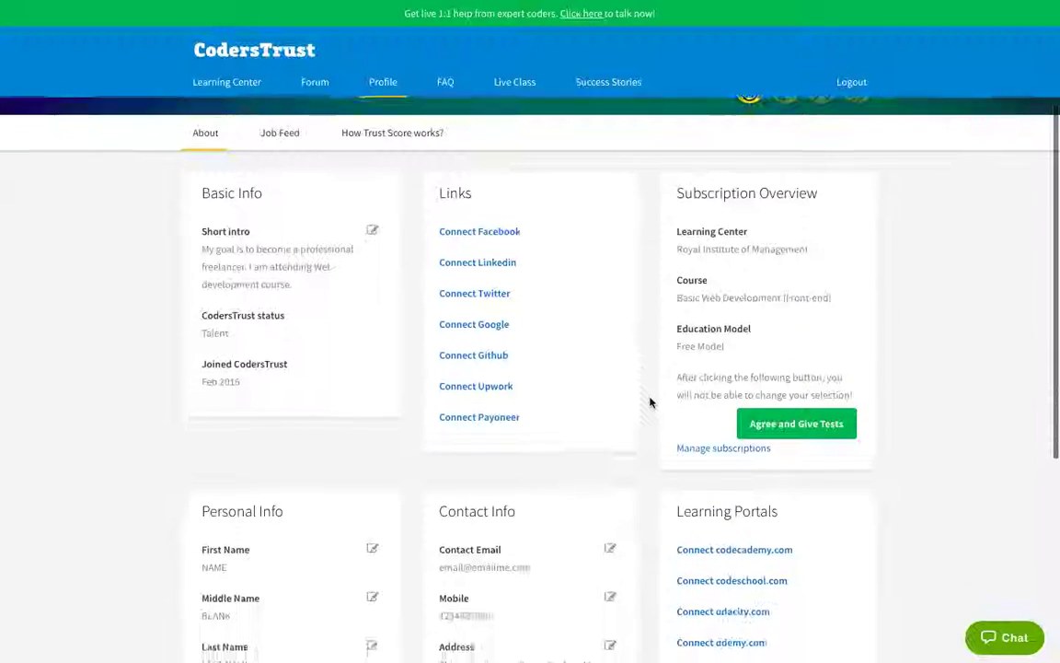
scroll(667, 431, "down", 5)
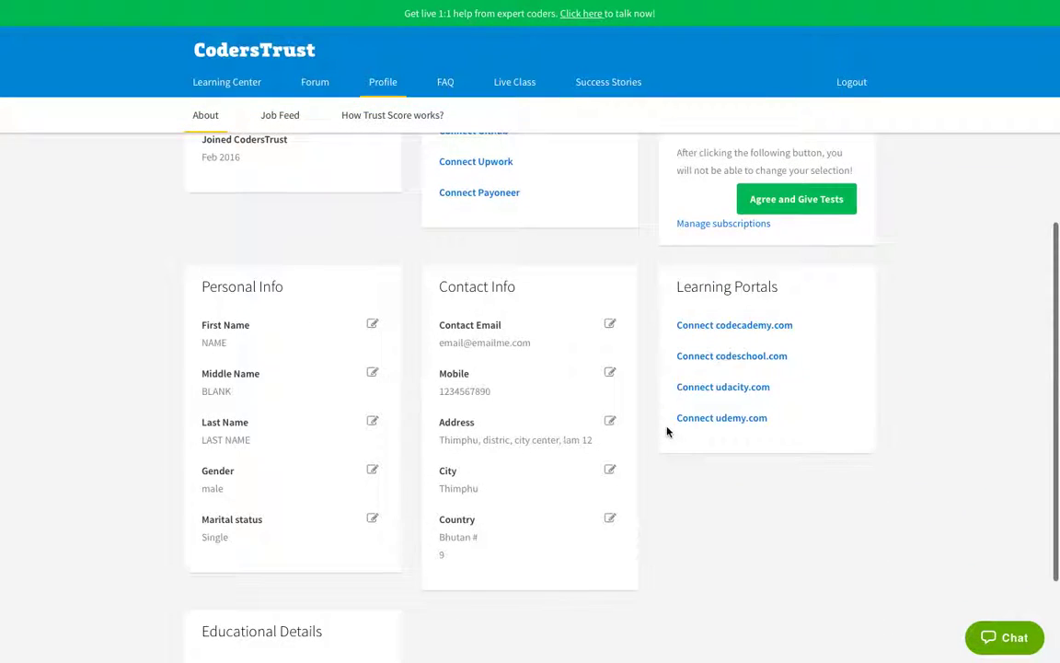
scroll(658, 419, "up", 9)
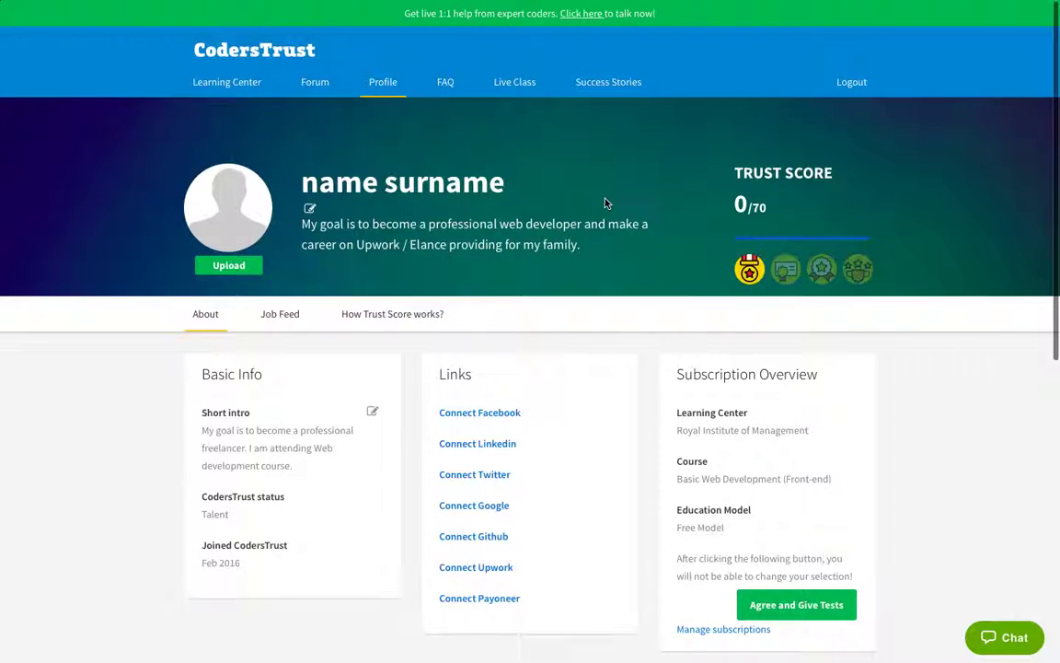